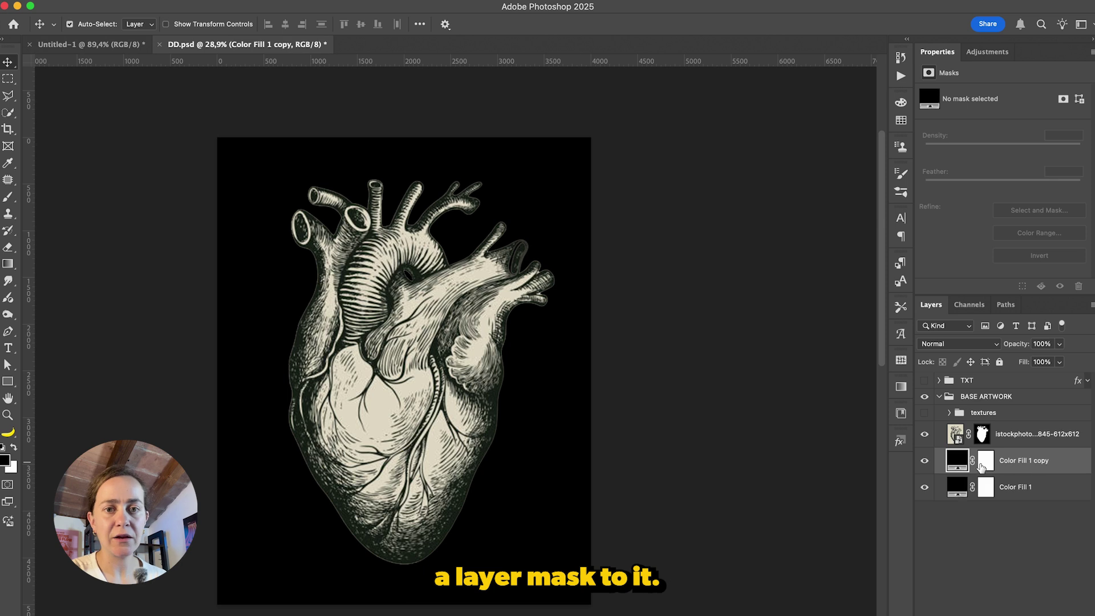
Change the solid color of the Color Fill 1 copy layer behind the heart to teal.
{"action": "double_click", "coordinate": [957, 465]}
{"action": "left_click", "coordinate": [744, 380]}
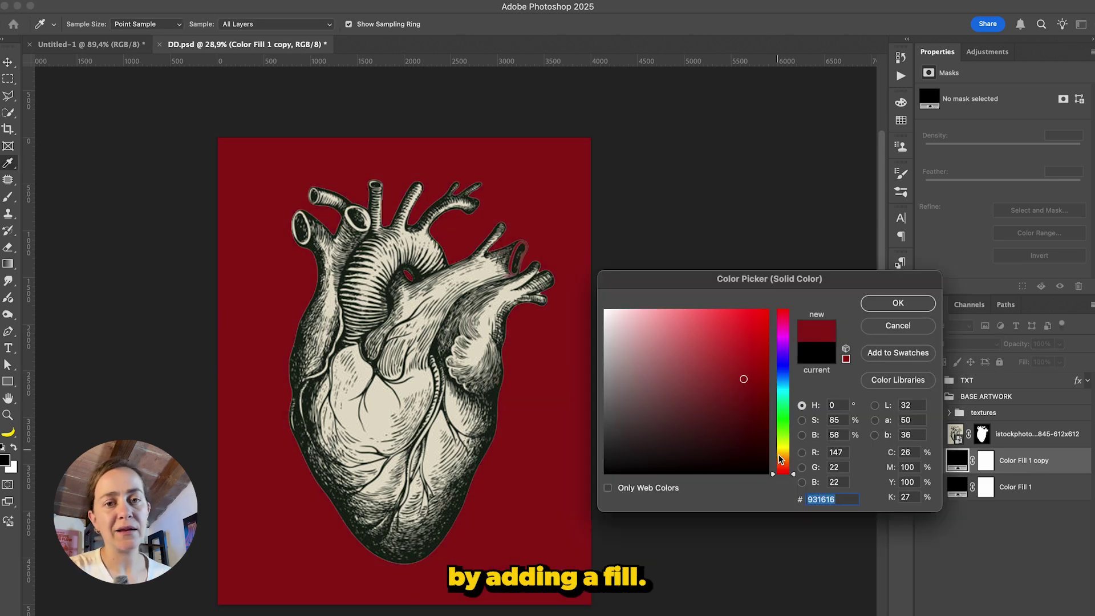
{"action": "left_click_drag", "start_coordinate": [781, 459], "coordinate": [780, 448]}
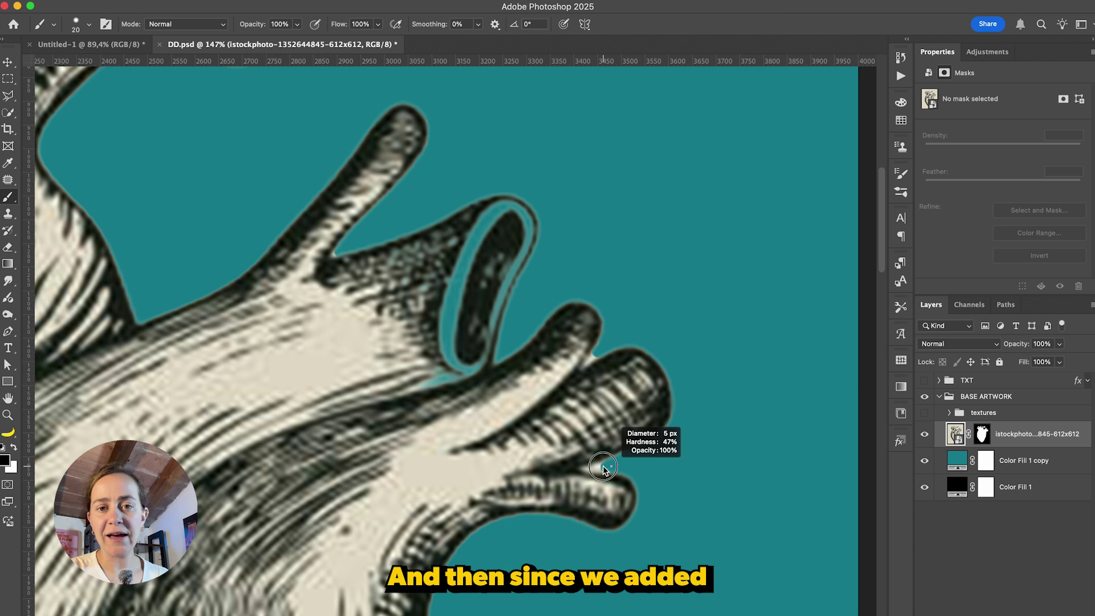
Select the heart illustration's layer mask and touch up the vessel edges with a small black brush.
{"action": "left_click_drag", "start_coordinate": [604, 467], "coordinate": [603, 467]}
{"action": "left_click", "coordinate": [981, 434]}
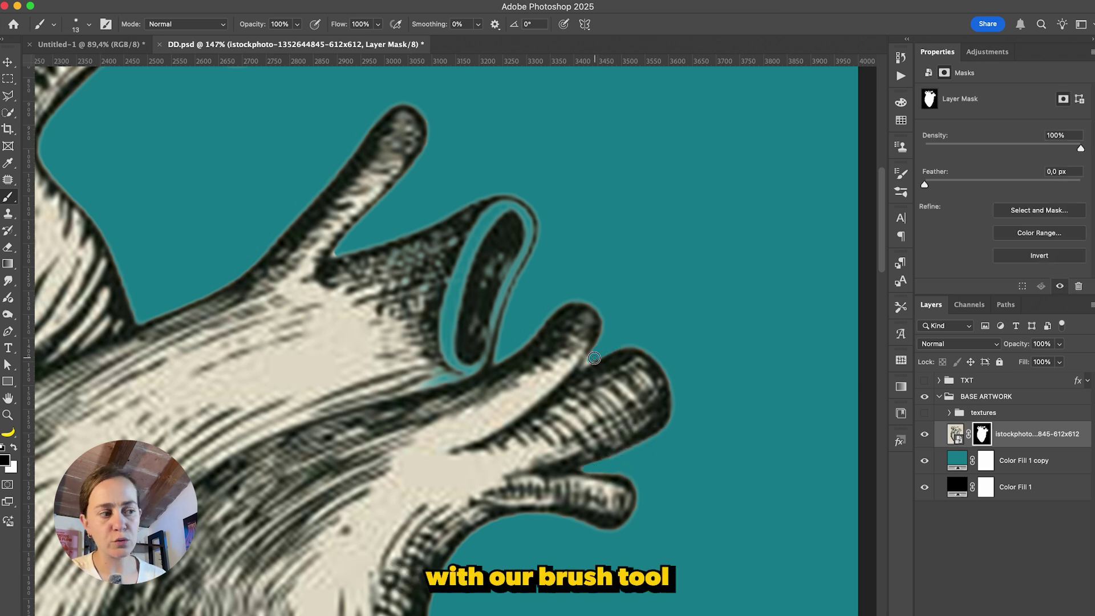
{"action": "left_click_drag", "start_coordinate": [436, 360], "coordinate": [437, 360]}
{"action": "left_click_drag", "start_coordinate": [342, 243], "coordinate": [365, 247]}
Paint white on the heart's mask with a larger soft brush to restore the missing rim of the upper-right vessel opening.
{"action": "key", "text": "x"}
{"action": "left_click_drag", "start_coordinate": [460, 259], "coordinate": [471, 260], "text": "ctrl+alt"}
{"action": "mouse_move", "coordinate": [470, 252]}
{"action": "left_mouse_down"}
{"action": "mouse_move", "coordinate": [445, 296]}
{"action": "mouse_move", "coordinate": [438, 332]}
{"action": "mouse_move", "coordinate": [453, 335]}
{"action": "left_mouse_up"}
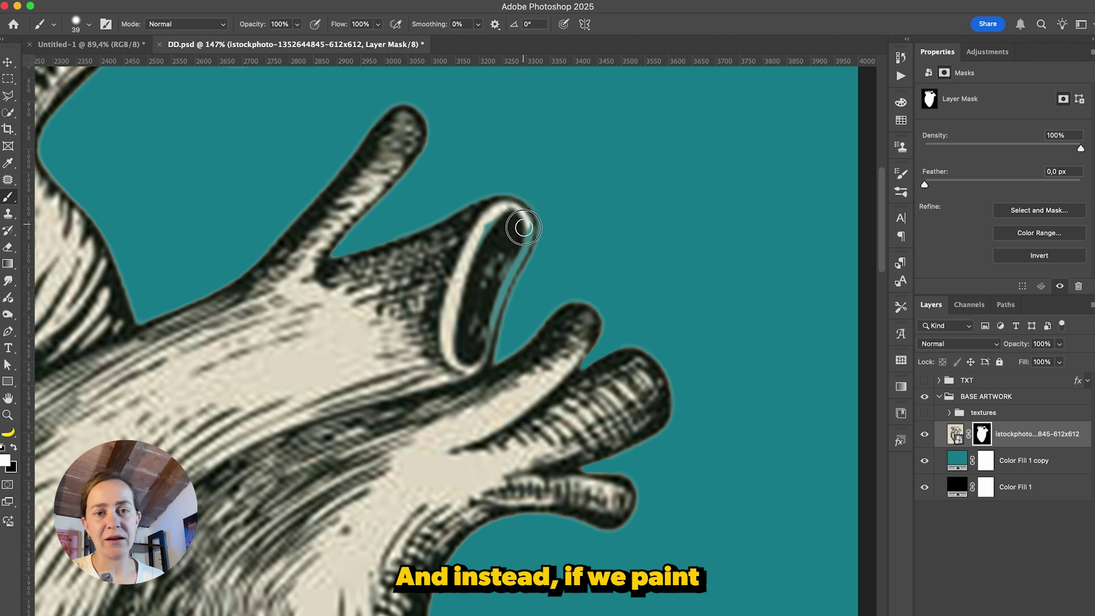
{"action": "left_click_drag", "start_coordinate": [452, 393], "coordinate": [469, 393], "text": "ctrl+alt"}
{"action": "scroll", "coordinate": [396, 141], "scroll_direction": "left", "scroll_amount": 15}
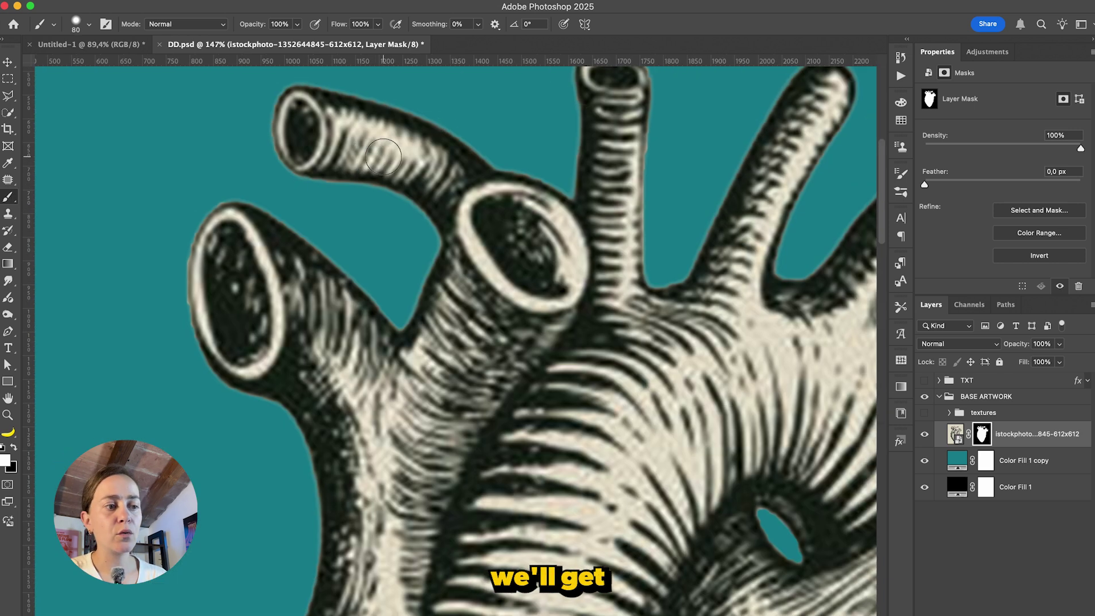
{"action": "scroll", "coordinate": [381, 160], "scroll_direction": "right", "scroll_amount": 3}
{"action": "scroll", "coordinate": [381, 161], "scroll_direction": "down", "scroll_amount": 20}
{"action": "left_click_drag", "start_coordinate": [354, 310], "coordinate": [387, 311], "text": "ctrl+alt"}
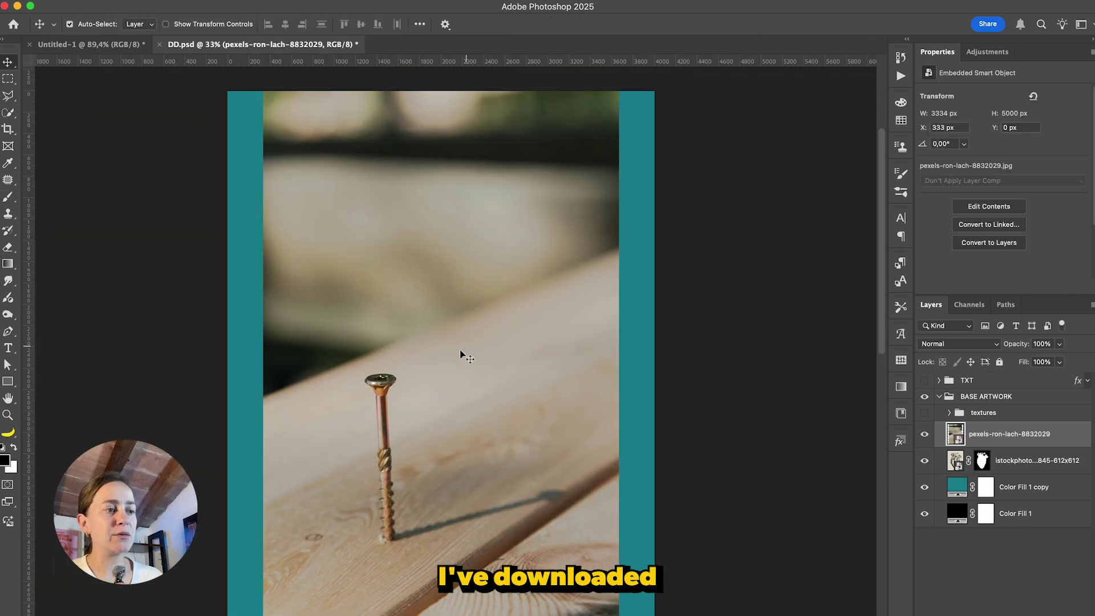
Mask the pexels-ron-lach-8832029 photo to its upright screw with Object Selection, and paint out the leftover wood around the tip in black.
{"action": "scroll", "coordinate": [374, 408], "scroll_direction": "up", "scroll_amount": 5}
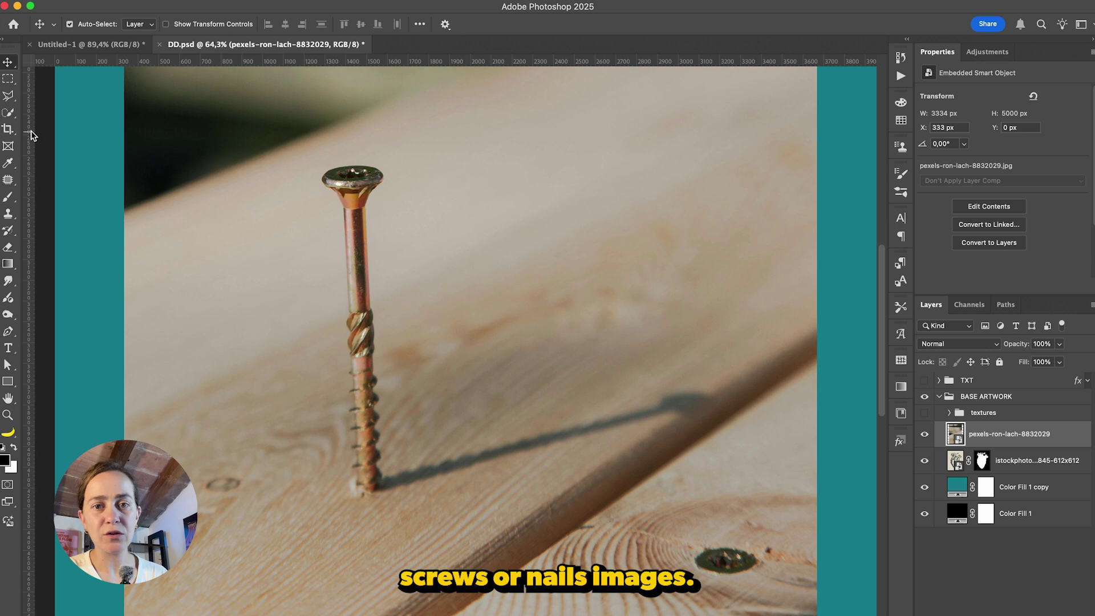
{"action": "left_click", "coordinate": [8, 113]}
{"action": "left_click", "coordinate": [39, 117]}
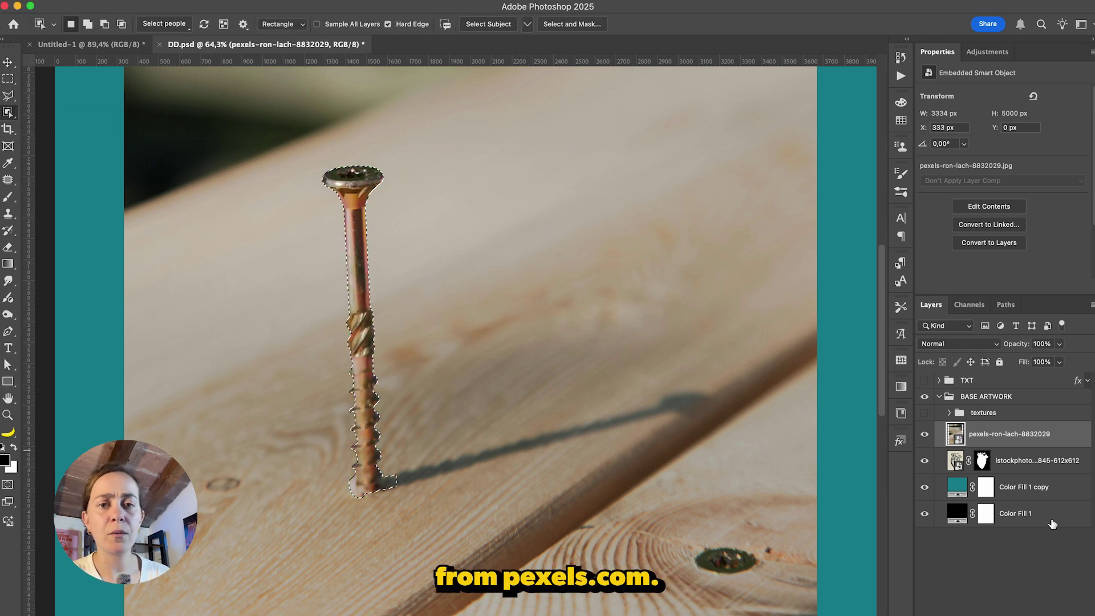
{"action": "left_click", "coordinate": [990, 615]}
{"action": "key", "text": "b"}
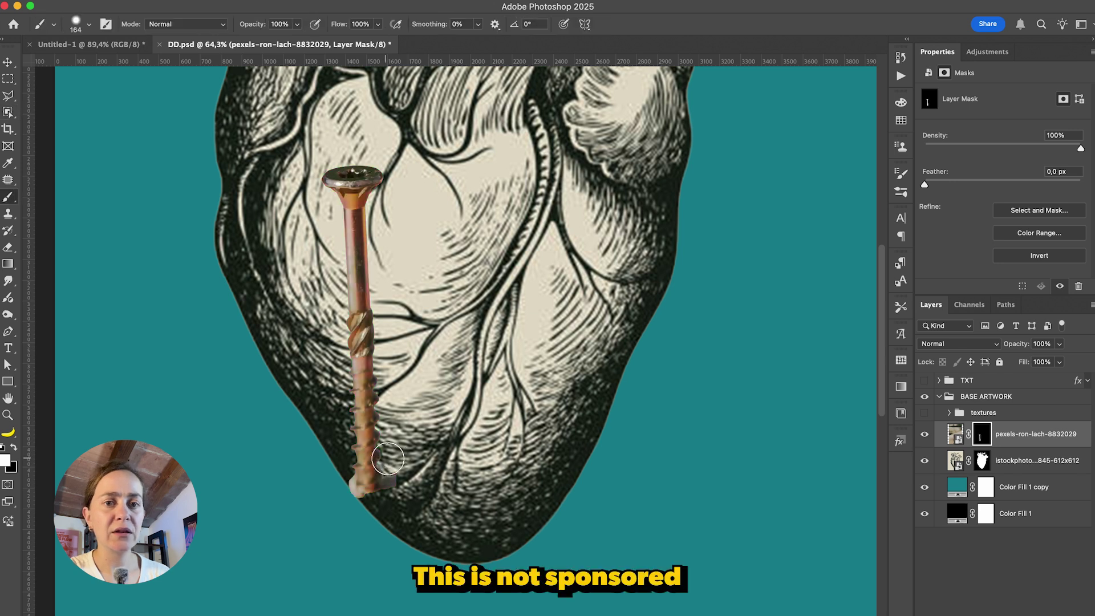
{"action": "left_click_drag", "start_coordinate": [397, 460], "coordinate": [378, 461]}
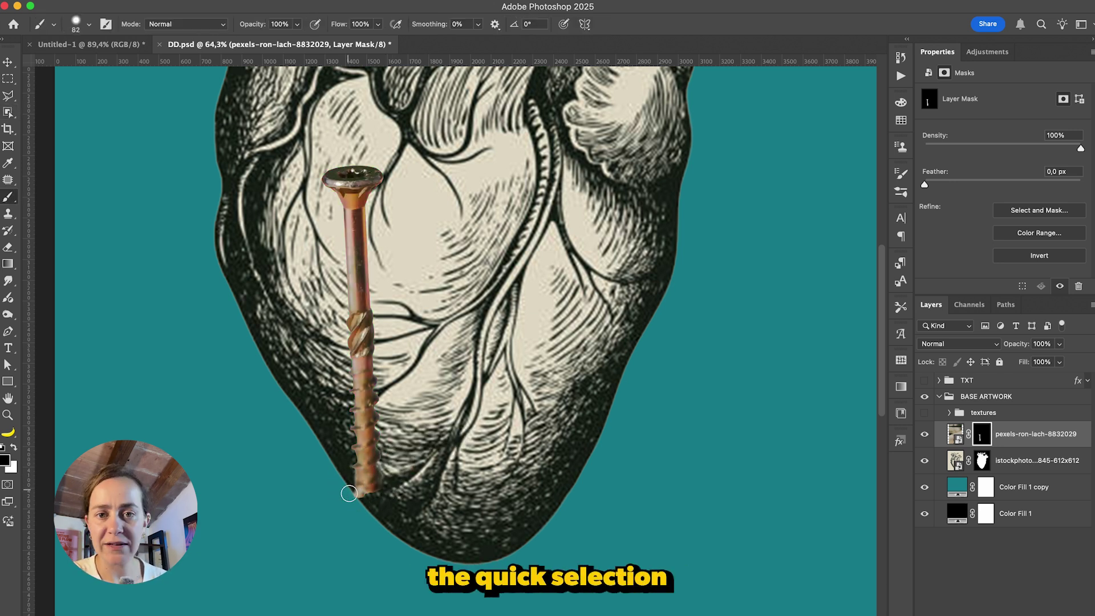
Scale down the cut-out screw, rotate it nearly horizontal with its head outward, and place it piercing the heart's left side.
{"action": "key", "text": "v"}
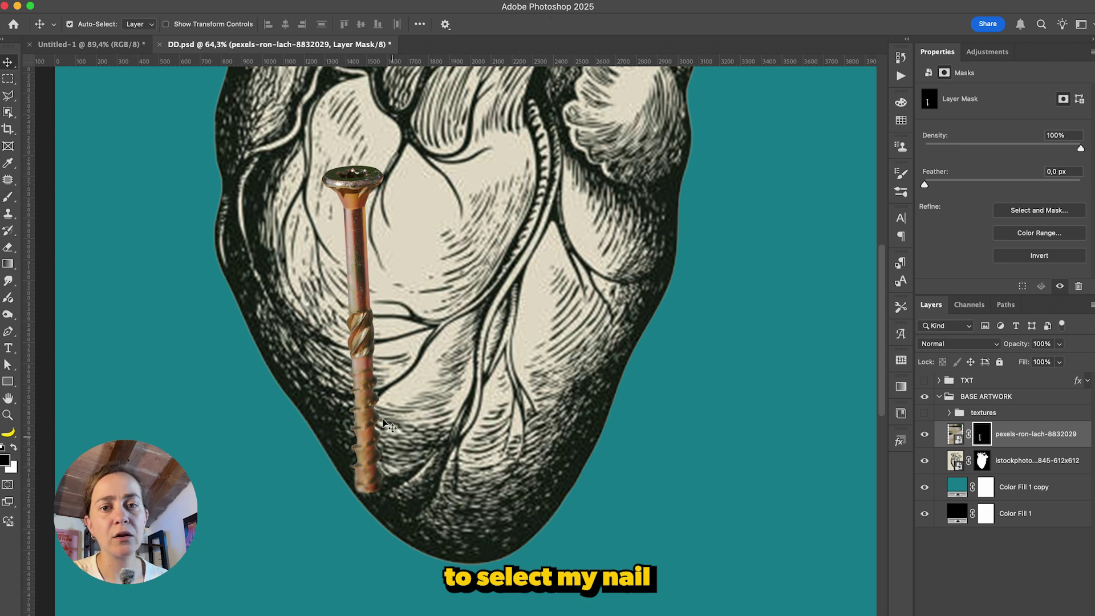
{"action": "key", "text": "super+0"}
{"action": "scroll", "coordinate": [404, 385], "scroll_direction": "up", "scroll_amount": 2}
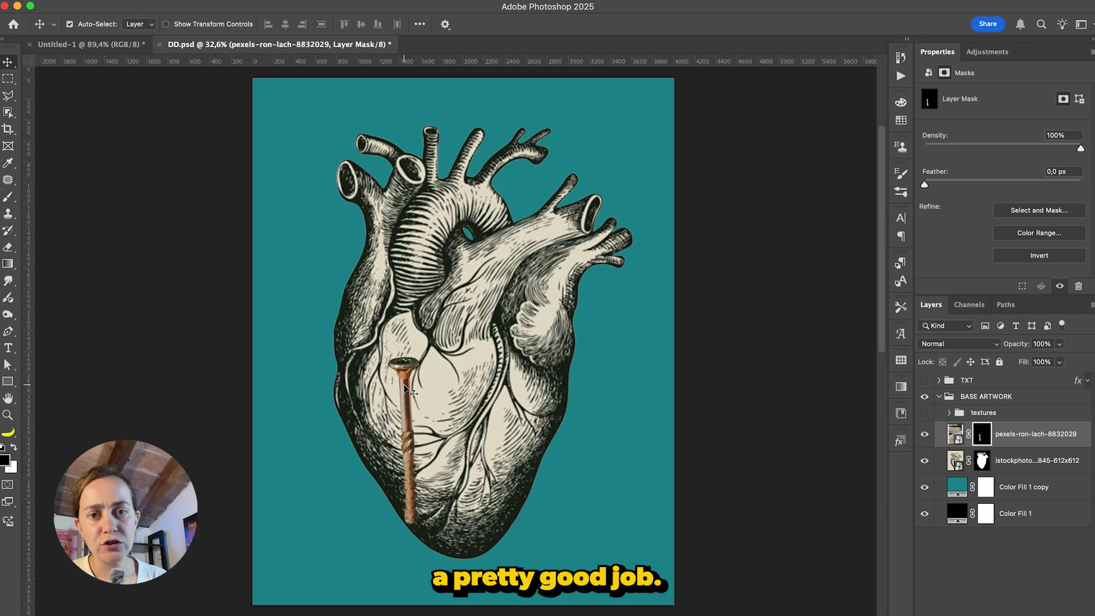
{"action": "left_click_drag", "start_coordinate": [403, 393], "coordinate": [392, 371]}
{"action": "key", "text": "ctrl+t"}
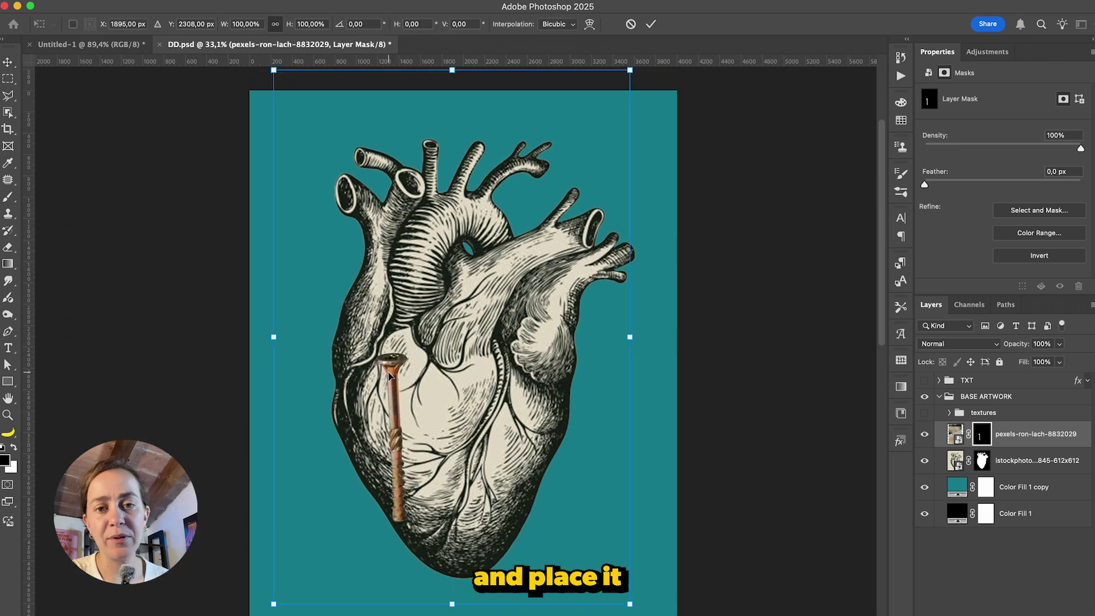
{"action": "left_click_drag", "start_coordinate": [652, 325], "coordinate": [492, 141]}
{"action": "left_click_drag", "start_coordinate": [240, 97], "coordinate": [431, 313]}
{"action": "left_click_drag", "start_coordinate": [605, 488], "coordinate": [314, 330]}
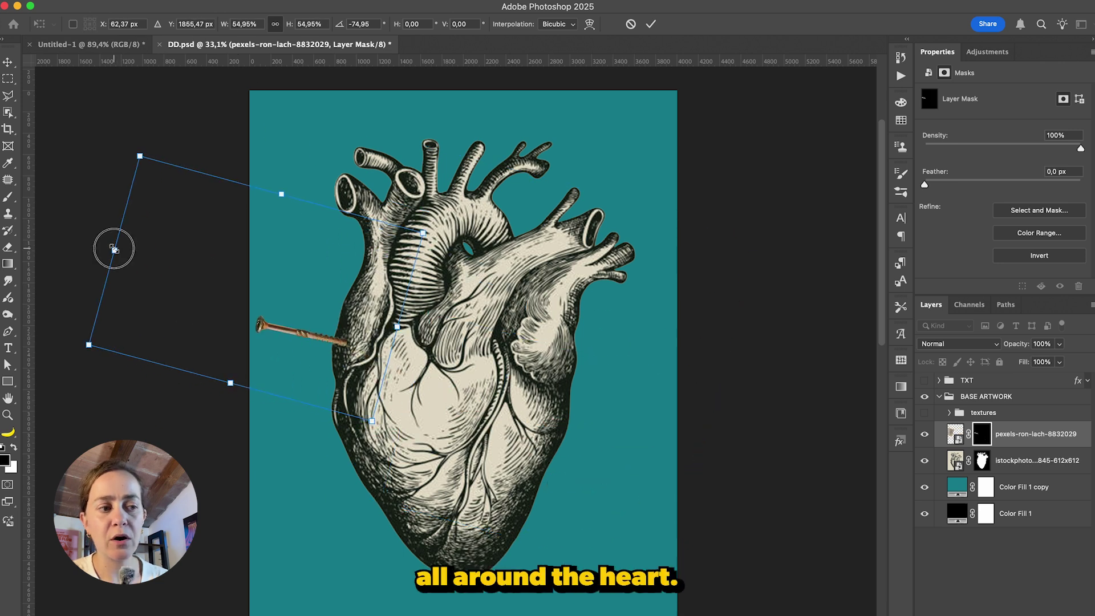
{"action": "left_click_drag", "start_coordinate": [114, 249], "coordinate": [162, 280]}
{"action": "left_click_drag", "start_coordinate": [329, 335], "coordinate": [311, 338]}
{"action": "key", "text": "Return"}
Duplicate the copper screw, rotate the copy, and place it piercing the heart's right side with its head pointing up.
{"action": "key", "text": "super+j"}
{"action": "key", "text": "super+t"}
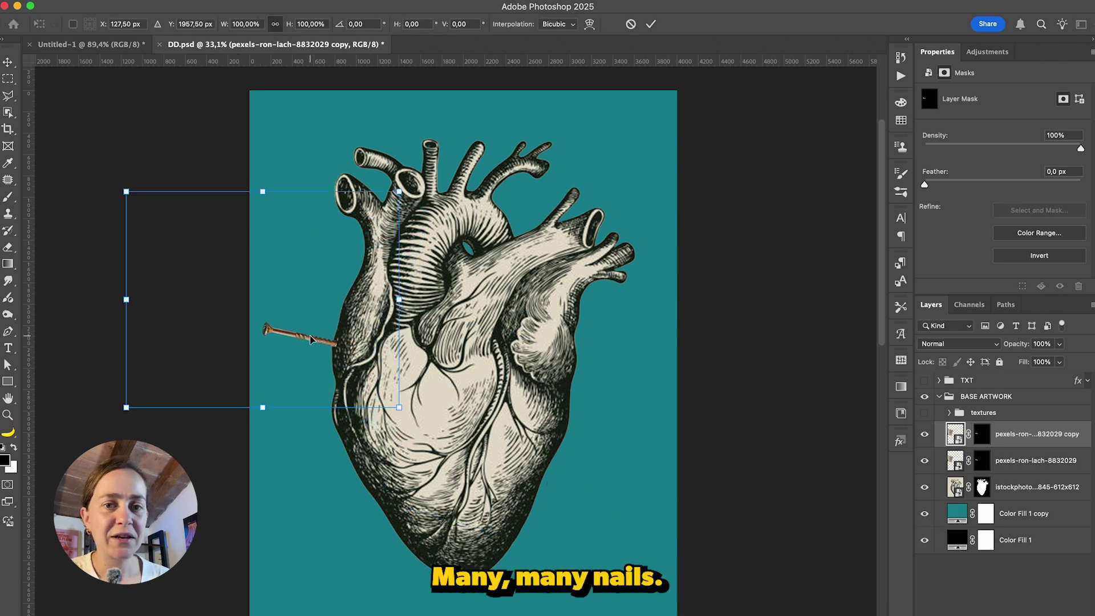
{"action": "left_click_drag", "start_coordinate": [264, 180], "coordinate": [378, 307]}
{"action": "left_click_drag", "start_coordinate": [230, 345], "coordinate": [575, 389]}
{"action": "left_click_drag", "start_coordinate": [613, 191], "coordinate": [635, 191]}
{"action": "left_click_drag", "start_coordinate": [576, 425], "coordinate": [599, 403]}
{"action": "key", "text": "Return"}
Duplicate the copper screw again, rotate the copy upright with its head down, and place it at the heart's lower-right edge.
{"action": "key", "text": "super+j"}
{"action": "key", "text": "super+t"}
{"action": "left_click_drag", "start_coordinate": [616, 175], "coordinate": [679, 406]}
{"action": "left_click_drag", "start_coordinate": [659, 294], "coordinate": [524, 574]}
{"action": "key", "text": "Return"}
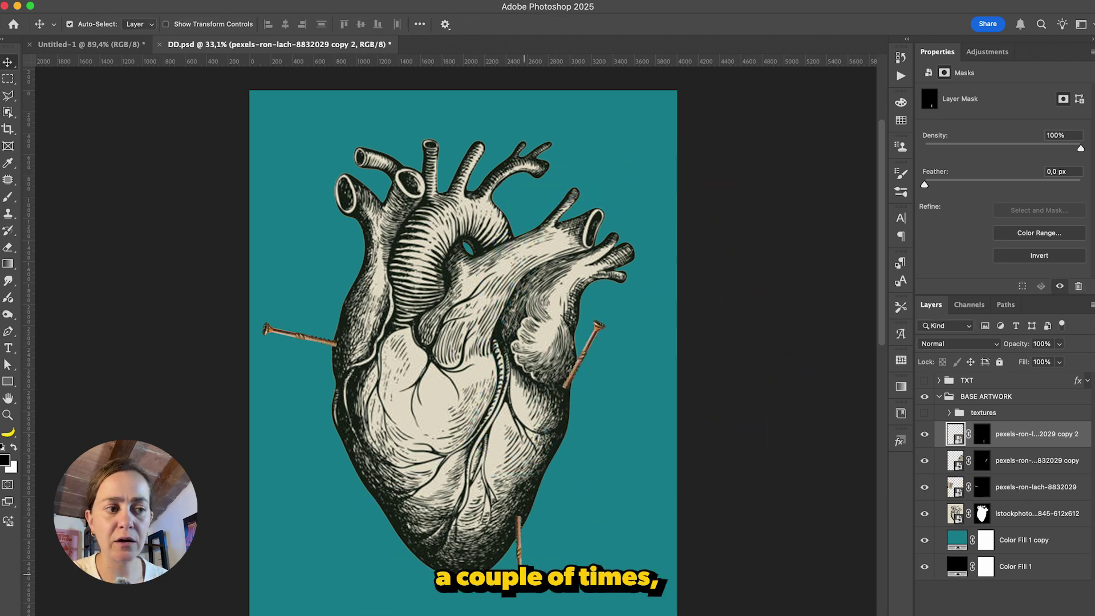
Duplicate the copper screw once more, rotate the copy to about -145°, and place it in the upper-left cut vessel.
{"action": "key", "text": "super+j"}
{"action": "key", "text": "super+t"}
{"action": "scroll", "coordinate": [524, 573], "scroll_direction": "down", "scroll_amount": 3}
{"action": "left_click_drag", "start_coordinate": [645, 427], "coordinate": [336, 571]}
{"action": "left_click_drag", "start_coordinate": [465, 517], "coordinate": [417, 183]}
{"action": "scroll", "coordinate": [453, 360], "scroll_direction": "up", "scroll_amount": 3}
{"action": "left_click_drag", "start_coordinate": [569, 174], "coordinate": [548, 226]}
{"action": "left_click_drag", "start_coordinate": [396, 195], "coordinate": [424, 218]}
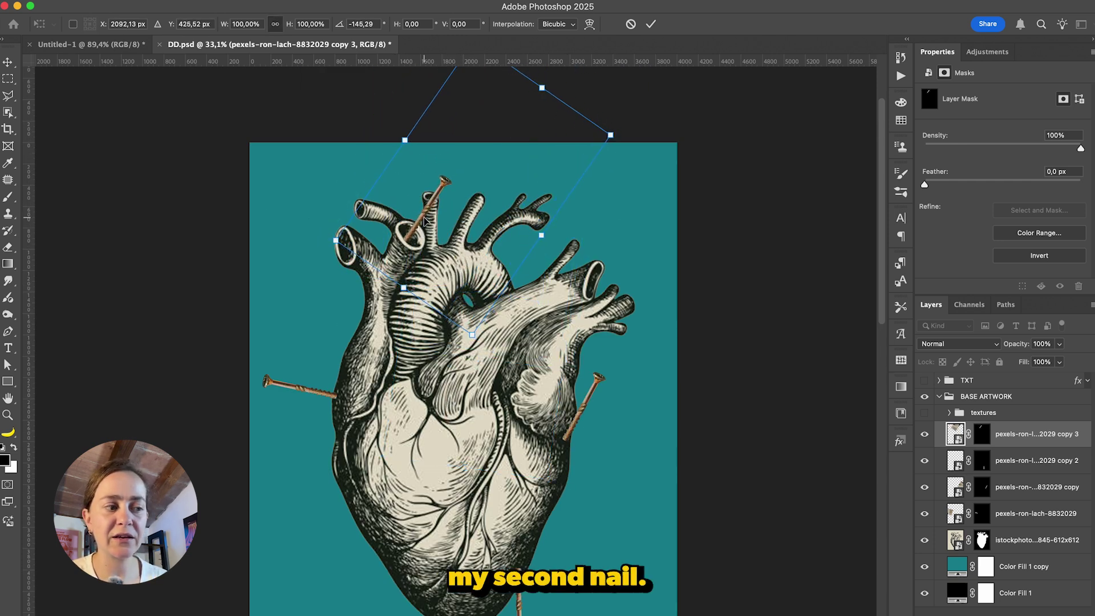
{"action": "key", "text": "Return"}
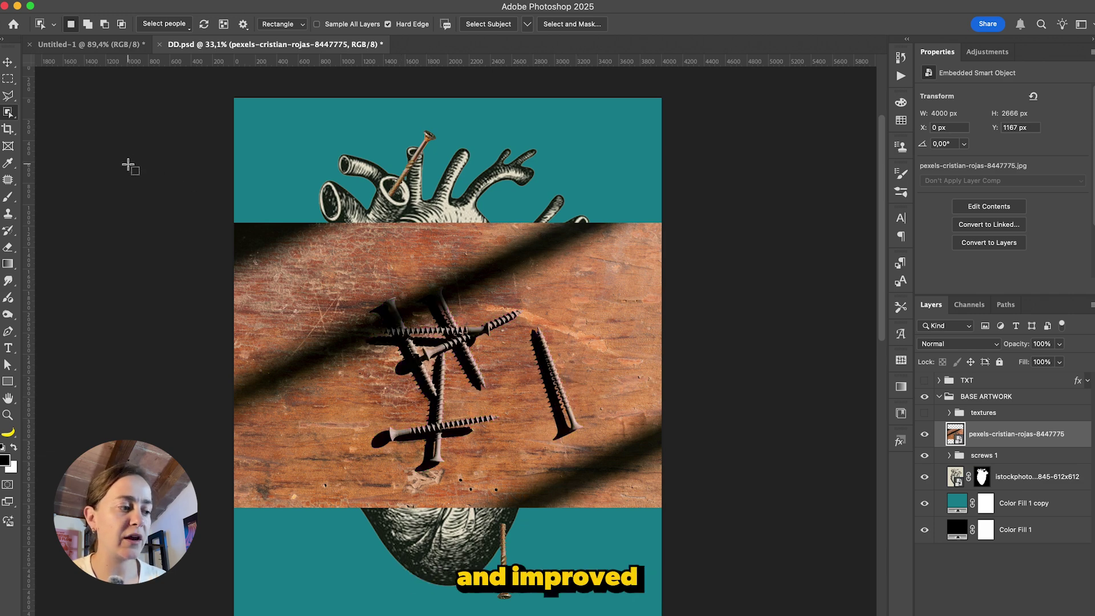
Start a Pen tool path around the head of the lowest horizontal screw in the pexels-cristian-rojas-8447775 photo.
{"action": "key", "text": "shift+w"}
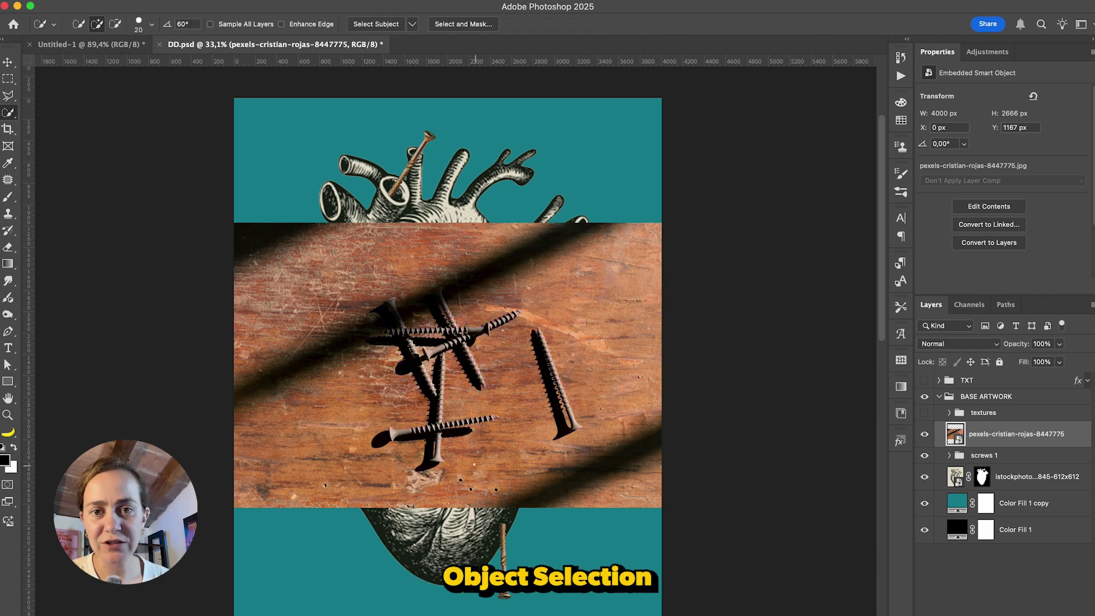
{"action": "scroll", "coordinate": [399, 433], "scroll_direction": "up", "scroll_amount": 10}
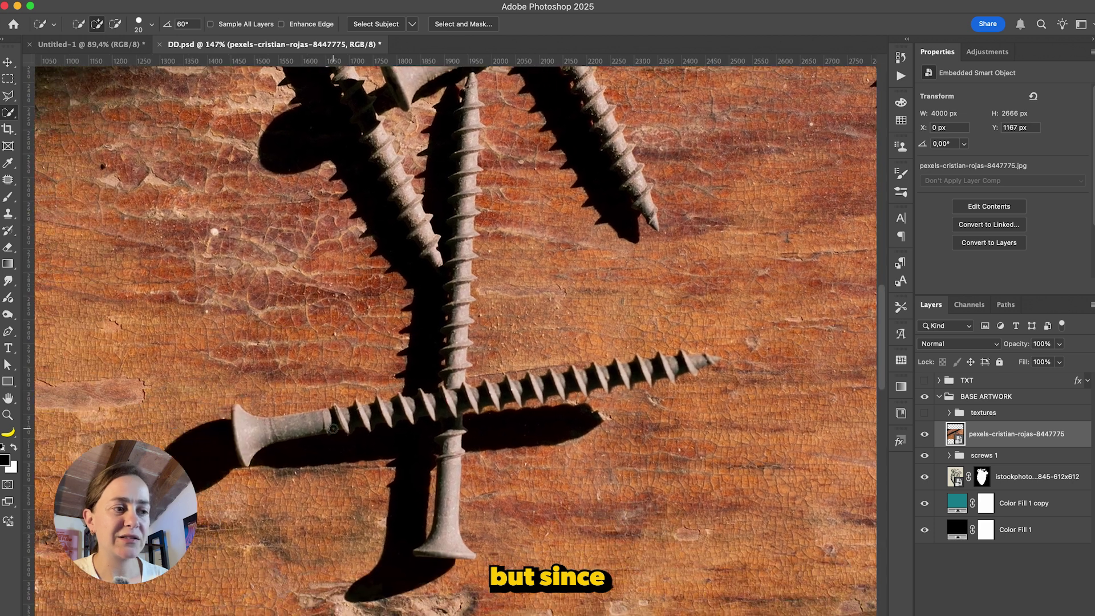
{"action": "key", "text": "p"}
{"action": "left_click", "coordinate": [333, 407]}
{"action": "left_click_drag", "start_coordinate": [257, 417], "coordinate": [242, 412]}
{"action": "left_click", "coordinate": [234, 404]}
{"action": "left_click_drag", "start_coordinate": [250, 461], "coordinate": [251, 454]}
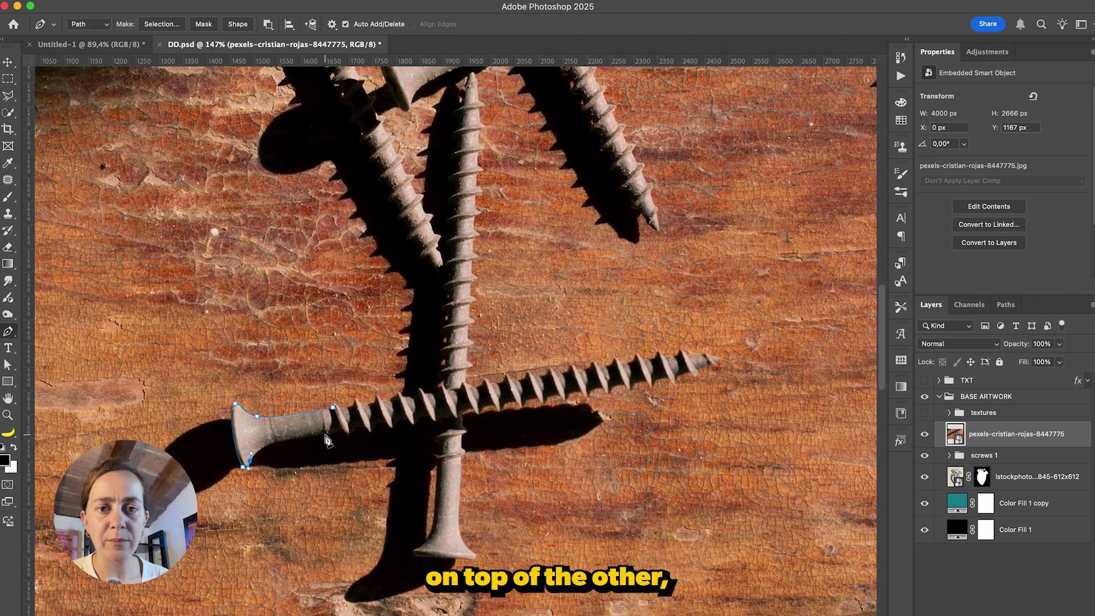
Continue the path along the screw's lower edge, following each thread to the pointed tip.
{"action": "left_click_drag", "start_coordinate": [353, 428], "coordinate": [364, 426]}
{"action": "left_click", "coordinate": [405, 418]}
{"action": "left_click", "coordinate": [428, 417]}
{"action": "left_click_drag", "start_coordinate": [482, 414], "coordinate": [484, 401]}
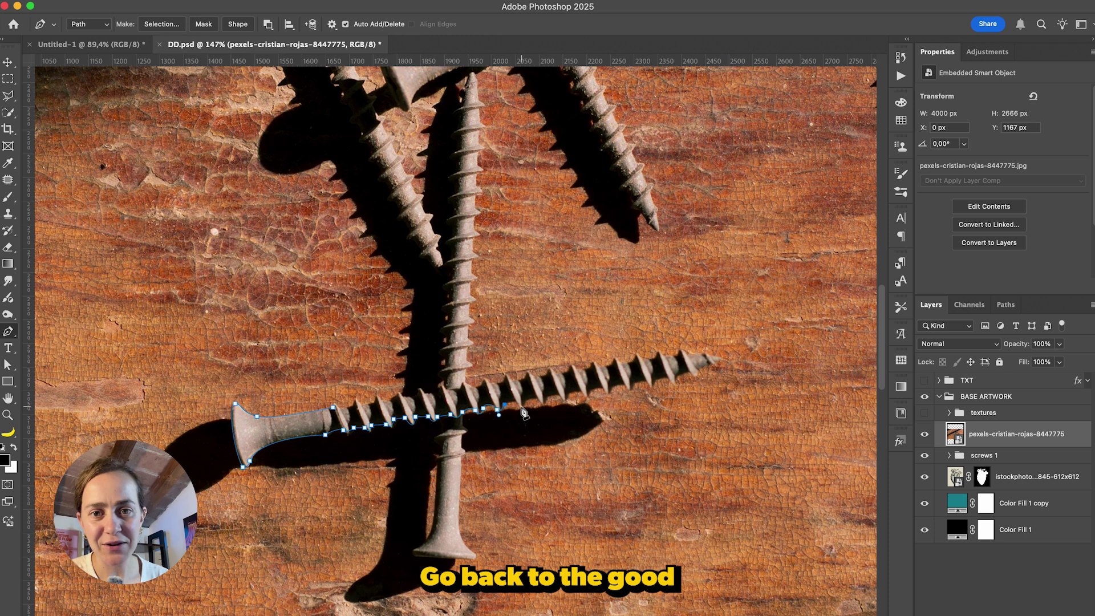
{"action": "left_click", "coordinate": [544, 410]}
{"action": "left_click", "coordinate": [589, 389]}
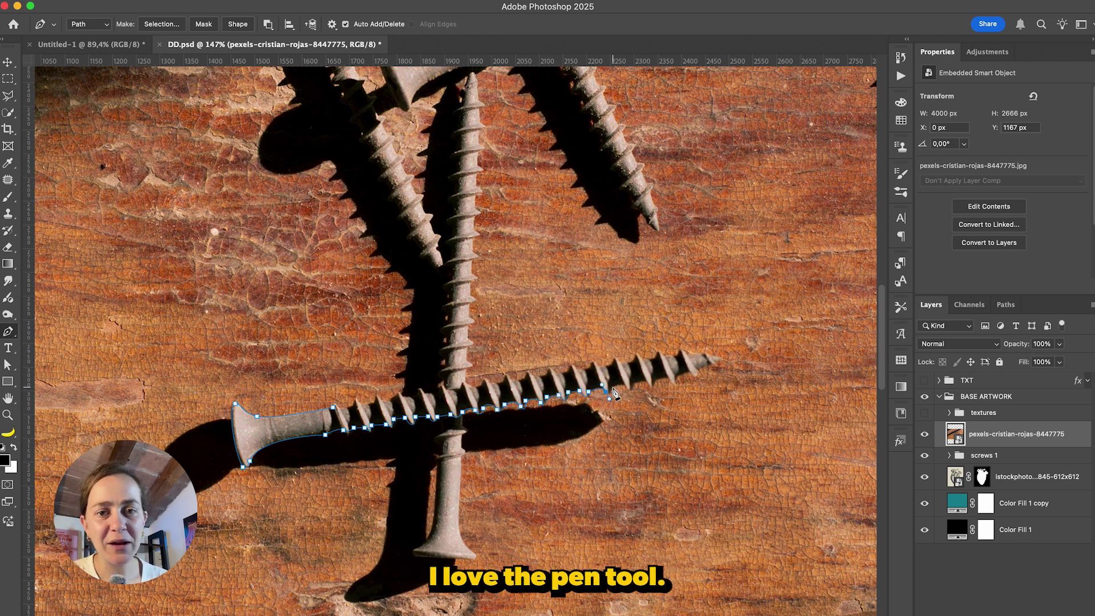
{"action": "left_click", "coordinate": [646, 385]}
{"action": "left_click", "coordinate": [721, 360]}
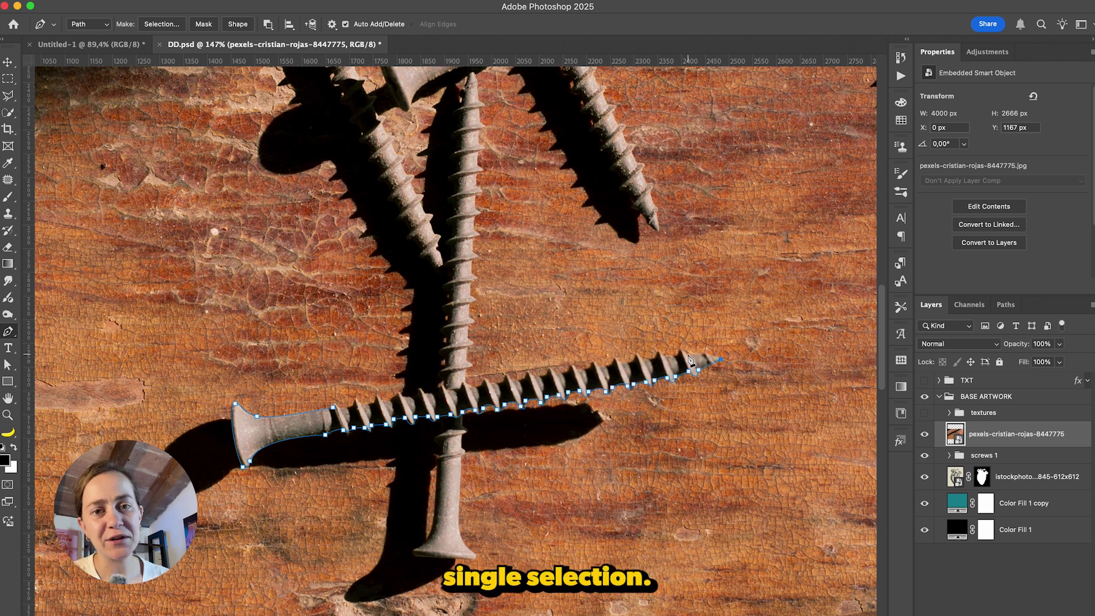
Trace the threads along the screw's upper edge back toward the head and close the path.
{"action": "left_click", "coordinate": [666, 358]}
{"action": "left_click_drag", "start_coordinate": [656, 359], "coordinate": [651, 374]}
{"action": "left_click", "coordinate": [656, 359], "text": "alt"}
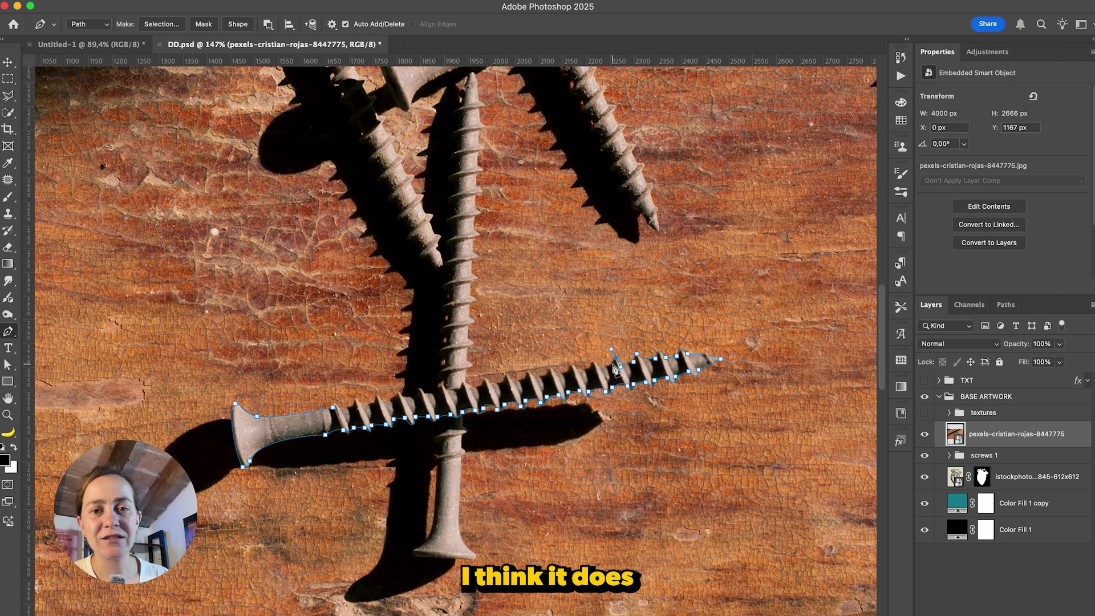
{"action": "left_click", "coordinate": [594, 362]}
{"action": "left_click_drag", "start_coordinate": [549, 369], "coordinate": [540, 377]}
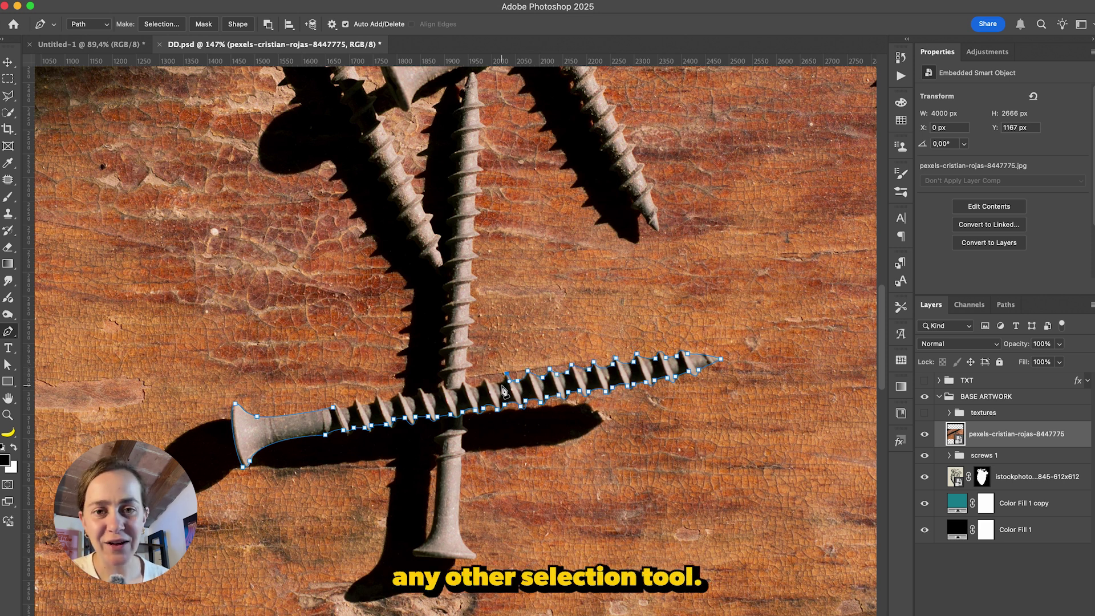
{"action": "left_click", "coordinate": [440, 393]}
{"action": "left_click", "coordinate": [420, 389]}
{"action": "left_click", "coordinate": [398, 394]}
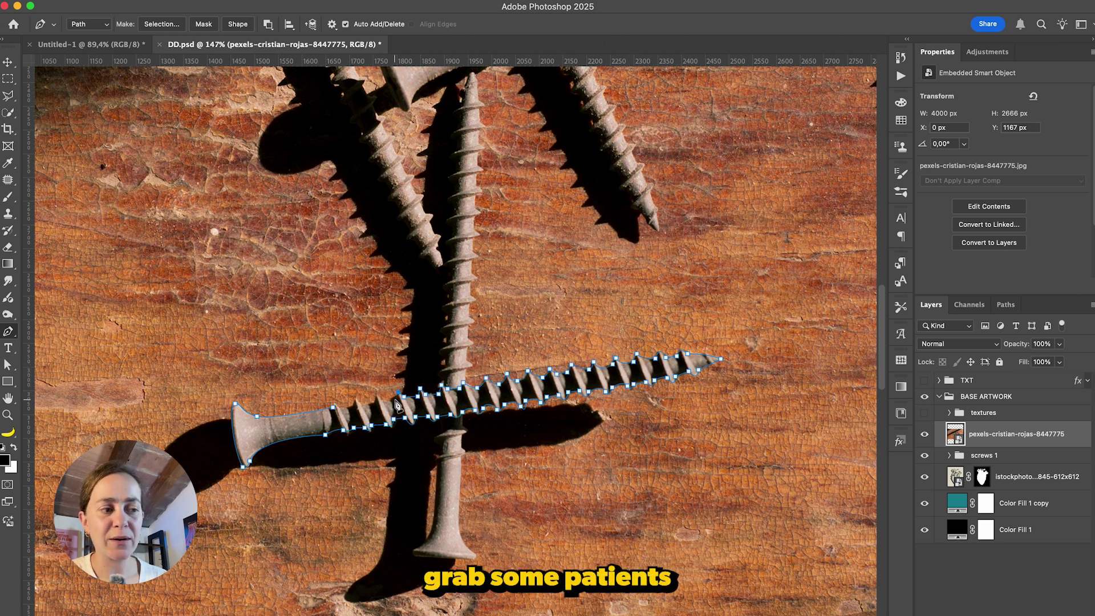
{"action": "left_click", "coordinate": [375, 404]}
{"action": "left_click", "coordinate": [354, 401]}
{"action": "scroll", "coordinate": [348, 396], "scroll_direction": "up", "scroll_amount": 5}
{"action": "left_click", "coordinate": [293, 536]}
{"action": "scroll", "coordinate": [367, 424], "scroll_direction": "down", "scroll_amount": 10}
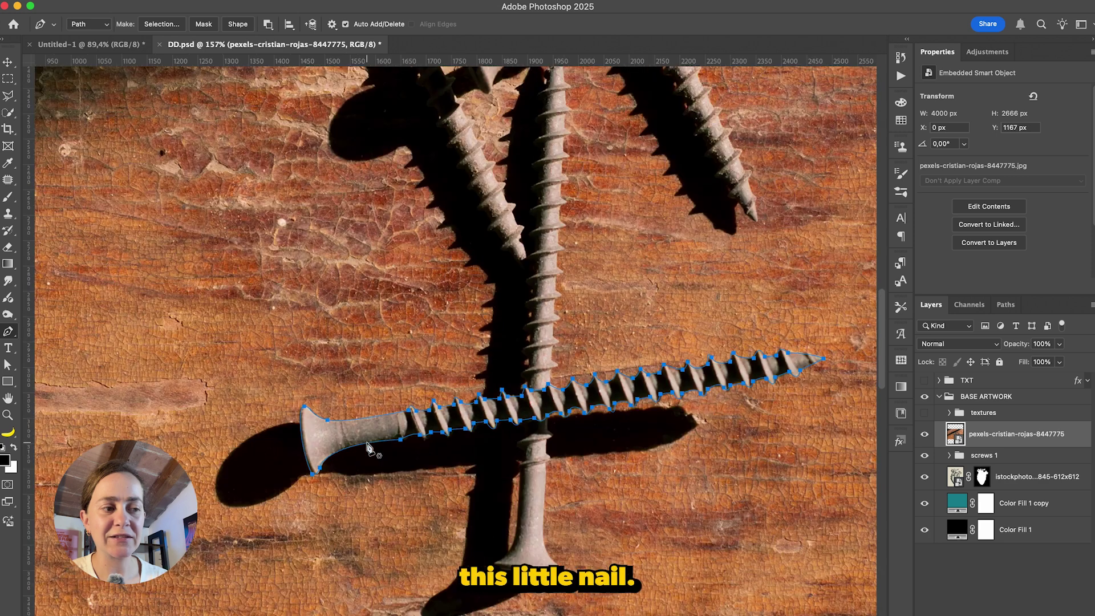
Convert the closed path into a selection and add a layer mask that isolates the dark screw.
{"action": "left_click", "coordinate": [162, 24]}
{"action": "key", "text": "Return"}
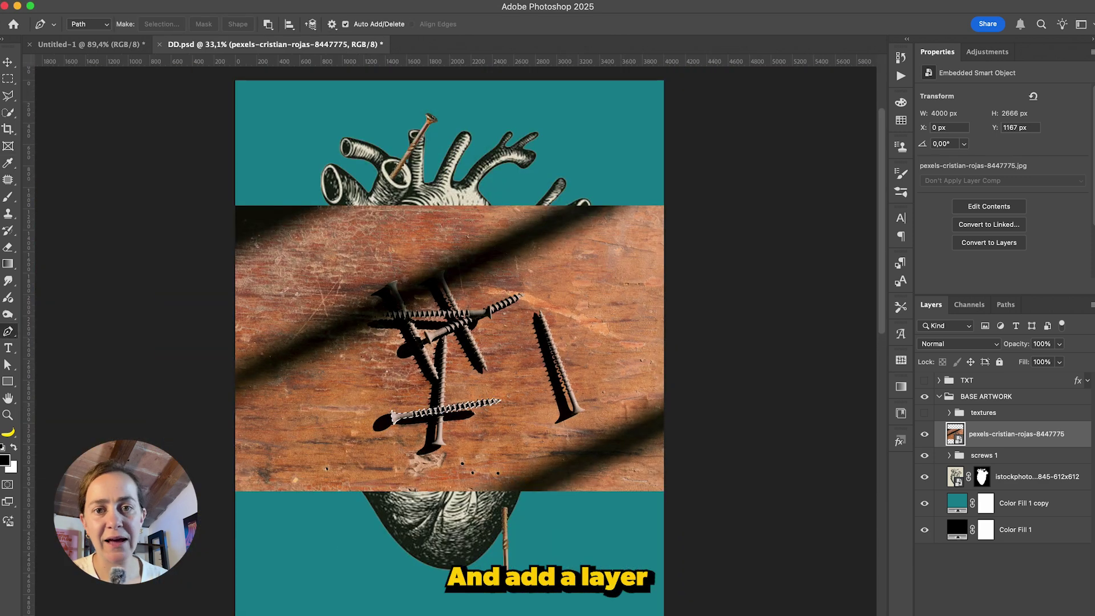
{"action": "left_click", "coordinate": [1004, 615]}
Move the dark threaded screw to the heart's lower-left edge, scale it down, and tilt it diagonally with its head outward.
{"action": "key", "text": "v"}
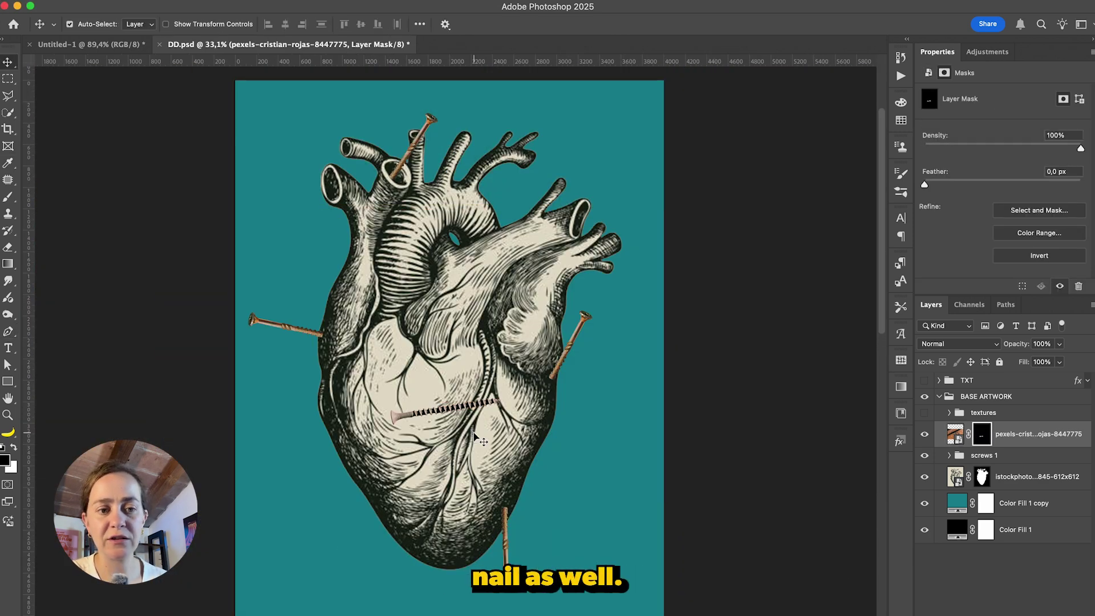
{"action": "left_click_drag", "start_coordinate": [485, 405], "coordinate": [384, 504]}
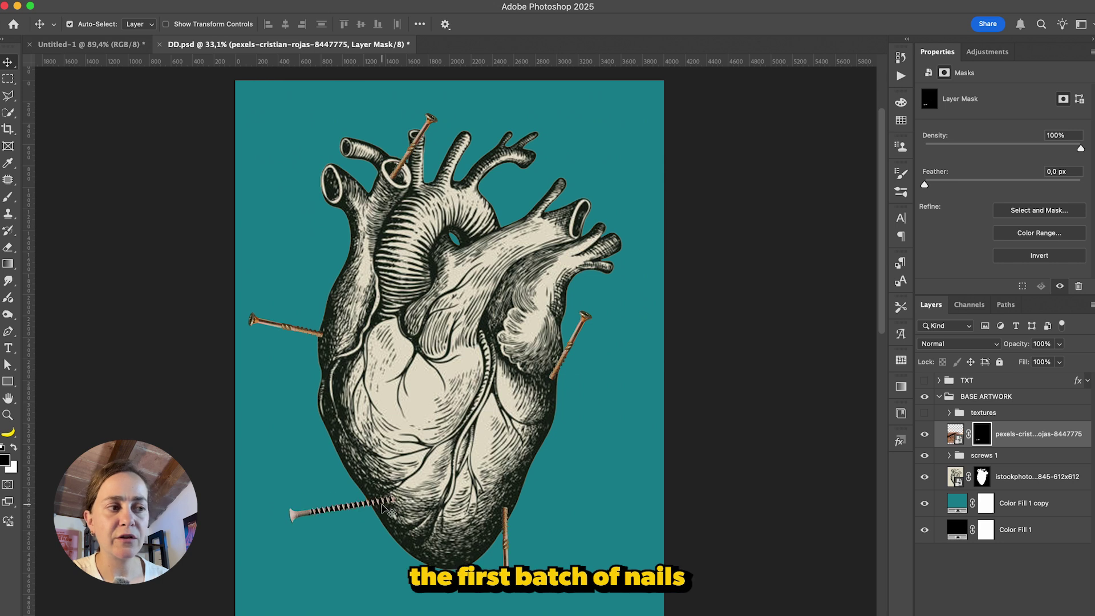
{"action": "key", "text": "super+t"}
{"action": "left_click_drag", "start_coordinate": [642, 274], "coordinate": [465, 203]}
{"action": "left_click_drag", "start_coordinate": [373, 503], "coordinate": [351, 506]}
{"action": "left_click_drag", "start_coordinate": [440, 218], "coordinate": [428, 240]}
{"action": "key", "text": "Return"}
Duplicate the dark threaded screw and rotate the copy into the upper-right cut vessel with its head pointing up and outward.
{"action": "key", "text": "super+j"}
{"action": "key", "text": "super+t"}
{"action": "left_click_drag", "start_coordinate": [329, 493], "coordinate": [432, 270]}
{"action": "left_click_drag", "start_coordinate": [362, 495], "coordinate": [419, 86]}
{"action": "left_click_drag", "start_coordinate": [392, 170], "coordinate": [600, 184]}
{"action": "left_click_drag", "start_coordinate": [858, 143], "coordinate": [873, 238]}
{"action": "key", "text": "Return"}
Copy the upper-right screw to the heart's lower-right side and rotate it so its head points down and outward.
{"action": "left_click_drag", "start_coordinate": [635, 184], "coordinate": [574, 424]}
{"action": "key", "text": "super+t"}
{"action": "left_click_drag", "start_coordinate": [805, 288], "coordinate": [849, 610]}
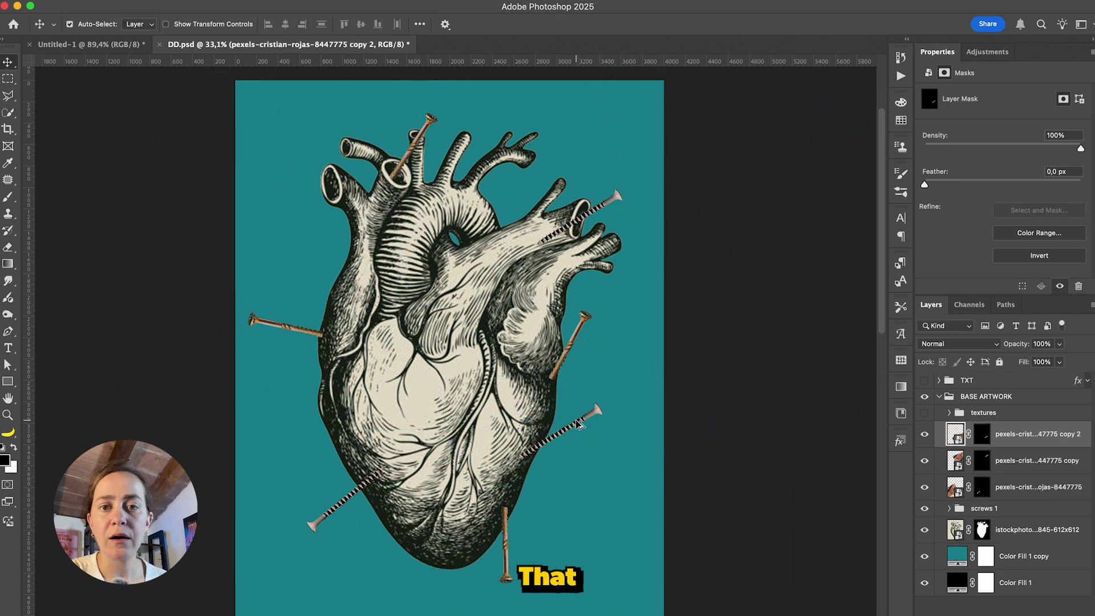
{"action": "left_click_drag", "start_coordinate": [619, 448], "coordinate": [563, 438]}
{"action": "key", "text": "Return"}
Duplicate the lower-right threaded screw, rotate the copy nearly horizontal, and place it just above the original.
{"action": "key", "text": "super+j"}
{"action": "key", "text": "super+t"}
{"action": "left_click_drag", "start_coordinate": [745, 227], "coordinate": [626, 155]}
{"action": "left_click_drag", "start_coordinate": [553, 429], "coordinate": [440, 322]}
{"action": "key", "text": "Return"}
Place another rotated copy of the threaded screw on the heart's upper-left side with its head pointing up and outward.
{"action": "key", "text": "super+t"}
{"action": "left_click_drag", "start_coordinate": [434, 154], "coordinate": [273, 537]}
{"action": "left_click_drag", "start_coordinate": [365, 398], "coordinate": [356, 283]}
{"action": "key", "text": "Return"}
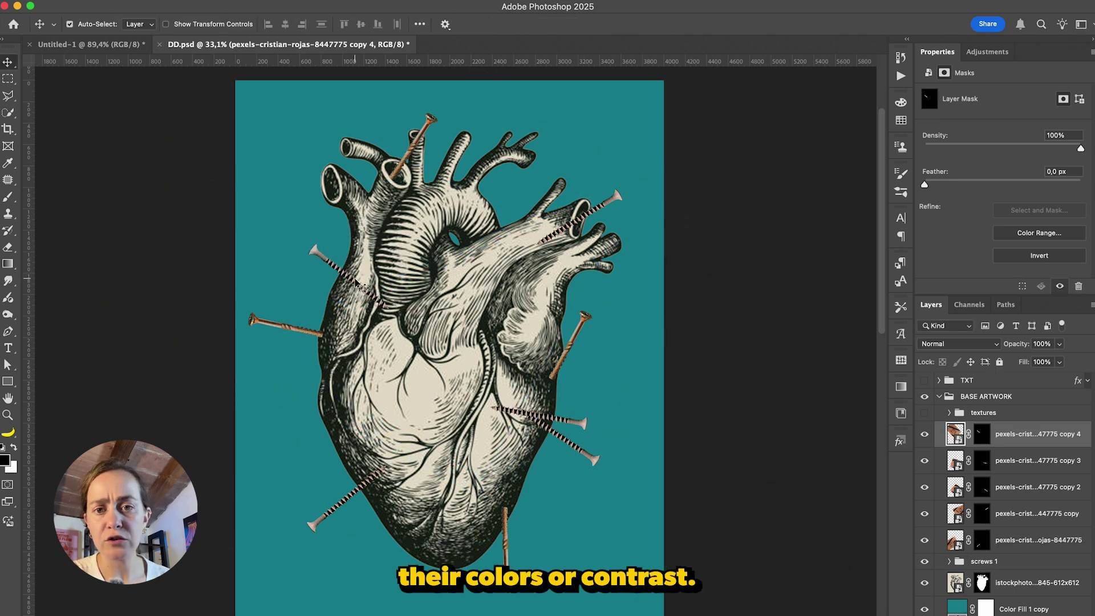
Duplicate the upper-left threaded screw, rotate the copy nearly horizontal, and place it at the heart's lower-left side.
{"action": "key", "text": "super+j"}
{"action": "key", "text": "super+t"}
{"action": "left_click_drag", "start_coordinate": [157, 162], "coordinate": [157, 328]}
{"action": "left_click_drag", "start_coordinate": [373, 300], "coordinate": [360, 468]}
{"action": "key", "text": "Return"}
Mask out the inner end of the nearly horizontal lower-left screw, and select the upper-left threaded screw's mask.
{"action": "left_click", "coordinate": [981, 434]}
{"action": "key", "text": "b"}
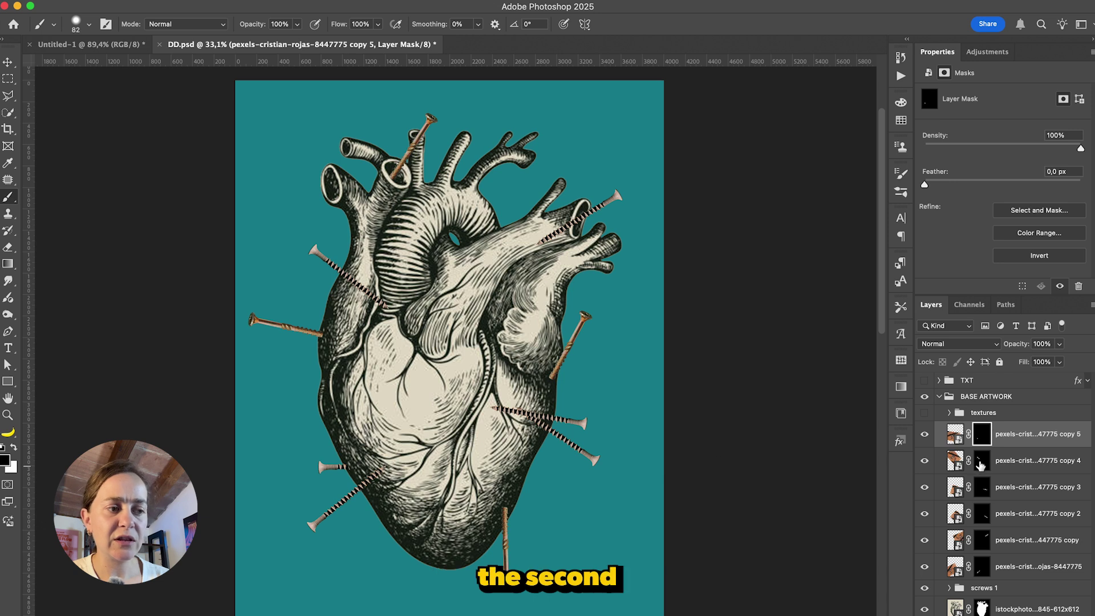
{"action": "left_click", "coordinate": [978, 464]}
{"action": "key", "text": "v"}
Paint black on the diagonal lower-left screw's mask to hide the end overlapping the heart.
{"action": "left_click", "coordinate": [344, 504]}
{"action": "left_click", "coordinate": [981, 566]}
{"action": "key", "text": "b"}
{"action": "left_click_drag", "start_coordinate": [379, 473], "coordinate": [367, 484]}
{"action": "key", "text": "v"}
Paint black on the mask of the nearly horizontal lower-right screw to hide its end over the heart.
{"action": "left_click", "coordinate": [572, 422]}
{"action": "left_click", "coordinate": [984, 488]}
{"action": "key", "text": "b"}
{"action": "left_click_drag", "start_coordinate": [495, 409], "coordinate": [541, 422]}
{"action": "key", "text": "v"}
Mask out the inner end of the diagonal lower-right threaded screw where it overlaps the heart.
{"action": "left_click", "coordinate": [579, 447]}
{"action": "left_click", "coordinate": [982, 516]}
{"action": "key", "text": "b"}
{"action": "key", "text": "v"}
Paint black on the upper-right threaded screw's mask to hide the end overlapping the heart's vessel opening.
{"action": "left_click", "coordinate": [624, 204]}
{"action": "key", "text": "b"}
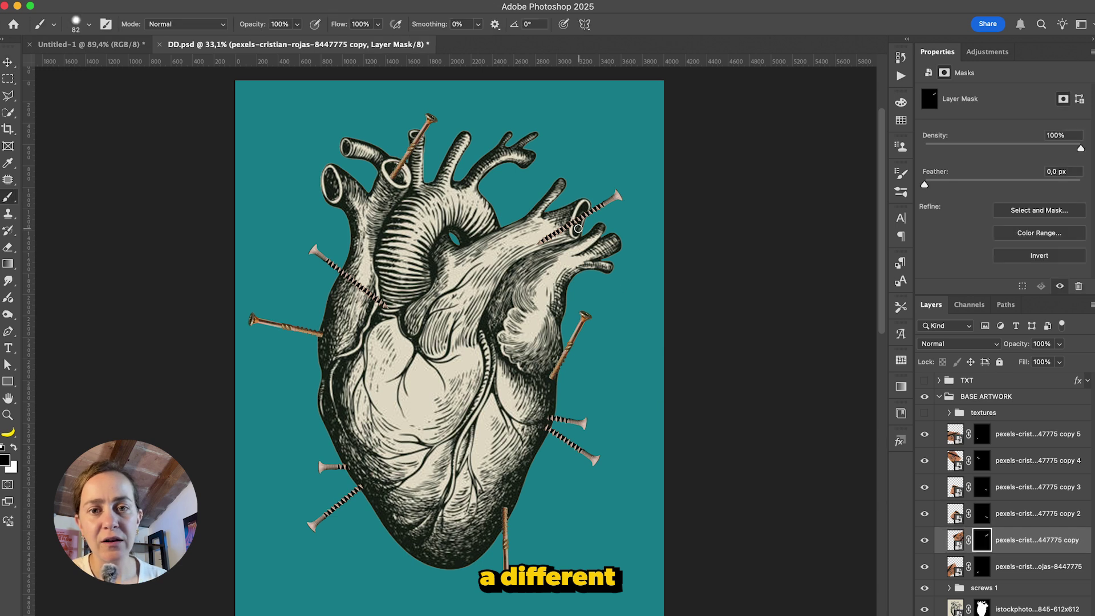
{"action": "left_click_drag", "start_coordinate": [581, 223], "coordinate": [547, 241]}
Mask out the inner tip of the brown screw at the heart's right edge so it ends at the heart's outline.
{"action": "key", "text": "v"}
{"action": "left_click", "coordinate": [567, 351]}
{"action": "left_click", "coordinate": [992, 615]}
{"action": "key", "text": "b"}
{"action": "left_click_drag", "start_coordinate": [552, 378], "coordinate": [548, 366]}
Paint black on the mask of the brown screw at the heart's left edge to hide its tip over the heart.
{"action": "key", "text": "v"}
{"action": "left_click", "coordinate": [291, 328]}
{"action": "left_click", "coordinate": [992, 615]}
{"action": "key", "text": "b"}
{"action": "left_click_drag", "start_coordinate": [328, 337], "coordinate": [325, 341]}
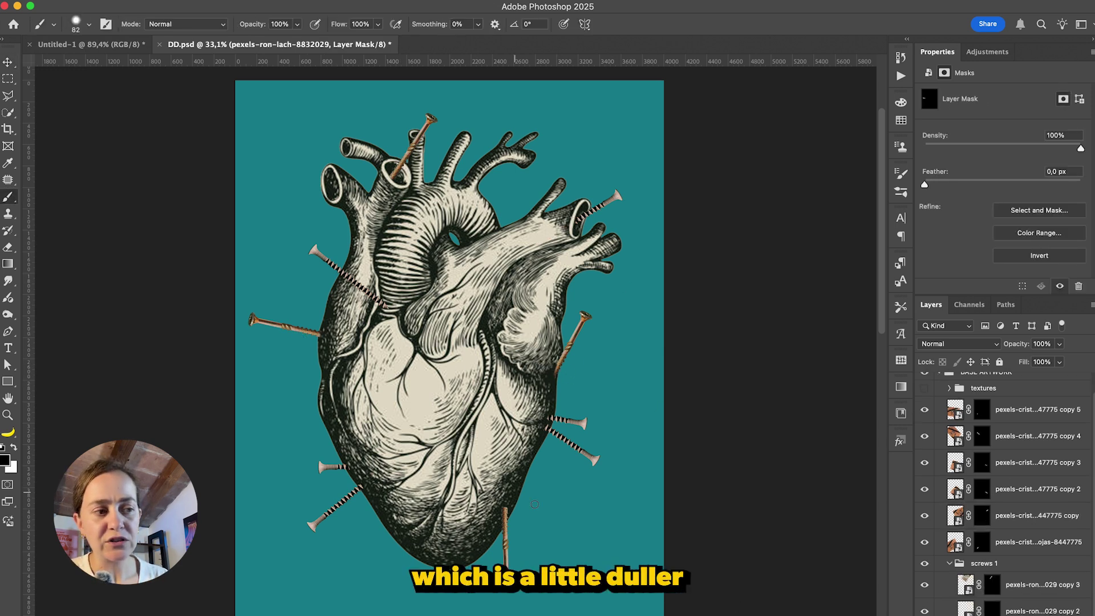
Mask out the upper end of the vertical screw below the heart, and collapse the screws 1 group.
{"action": "key", "text": "v"}
{"action": "left_click", "coordinate": [505, 539]}
{"action": "left_click", "coordinate": [993, 610]}
{"action": "key", "text": "b"}
{"action": "left_click_drag", "start_coordinate": [506, 509], "coordinate": [499, 516]}
{"action": "key", "text": "v"}
{"action": "left_click", "coordinate": [950, 563]}
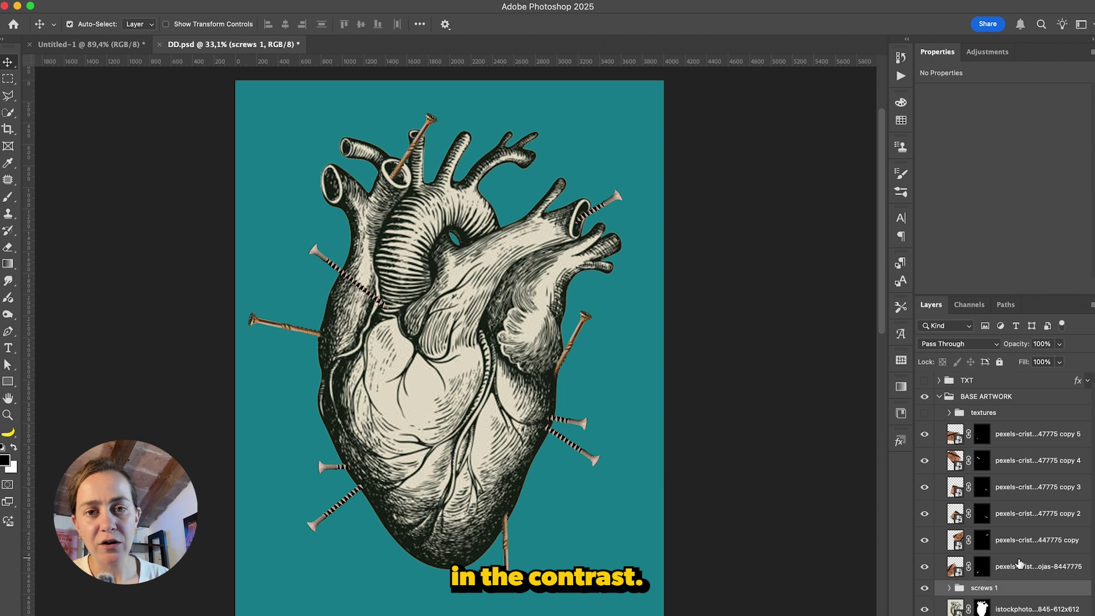
Group the six pexels-cristian-rojas-8447775 screw layers and name the group "screws 2".
{"action": "left_click", "coordinate": [1019, 563]}
{"action": "left_click", "coordinate": [1015, 439], "text": "shift"}
{"action": "key", "text": "super+g"}
{"action": "double_click", "coordinate": [983, 428]}
{"action": "type", "text": "screws 2"}
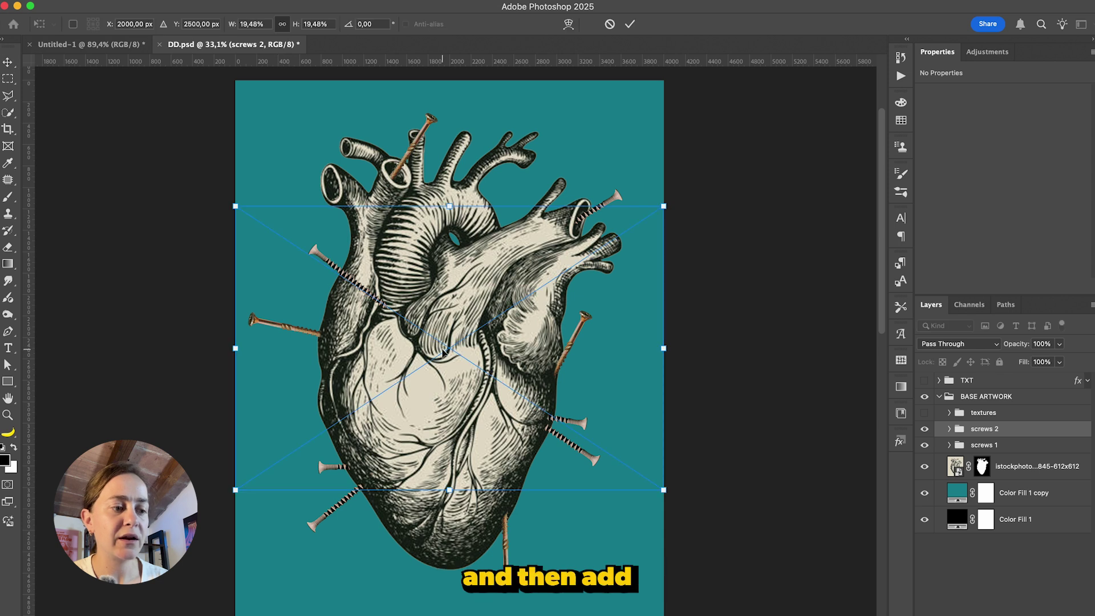
Place the pexels-asim-razan-364984 photo and cut out its fourth nail from the left with a Pen path and layer mask.
{"action": "key", "text": "Return"}
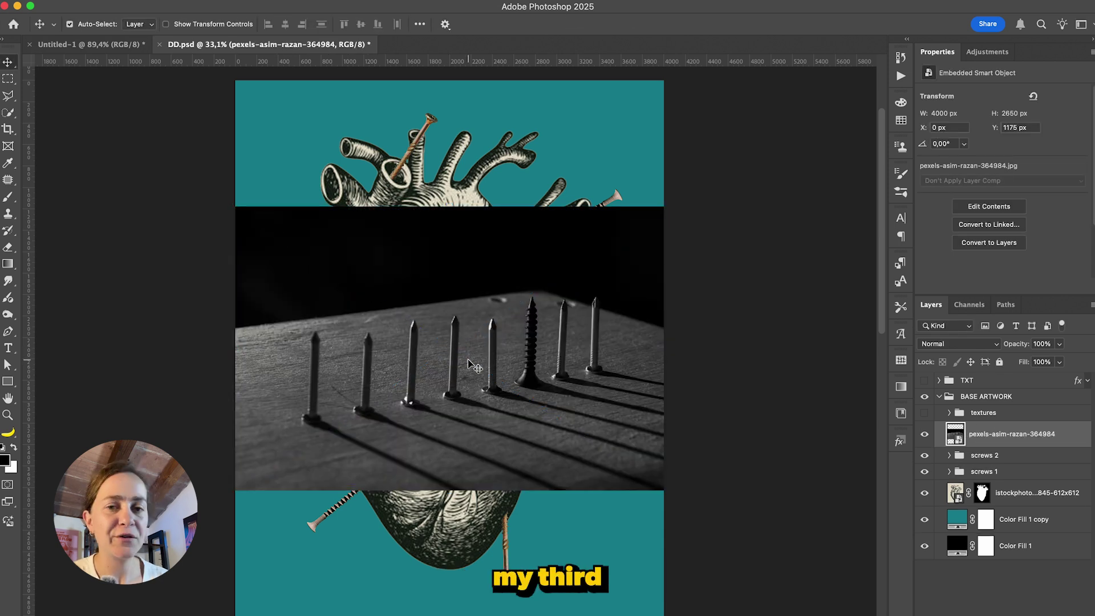
{"action": "scroll", "coordinate": [468, 360], "scroll_direction": "up", "scroll_amount": 10}
{"action": "scroll", "coordinate": [473, 365], "scroll_direction": "up", "scroll_amount": 1}
{"action": "key", "text": "p"}
{"action": "left_click", "coordinate": [416, 478]}
{"action": "left_click", "coordinate": [425, 243]}
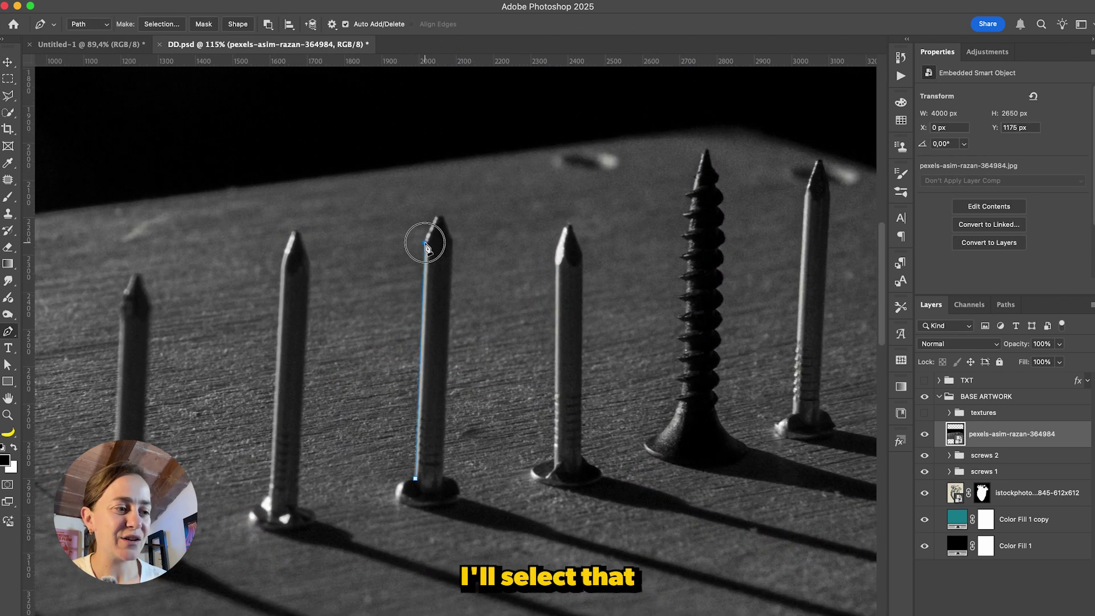
{"action": "left_click", "coordinate": [448, 482]}
{"action": "left_click", "coordinate": [415, 478]}
{"action": "key", "text": "ctrl+Return"}
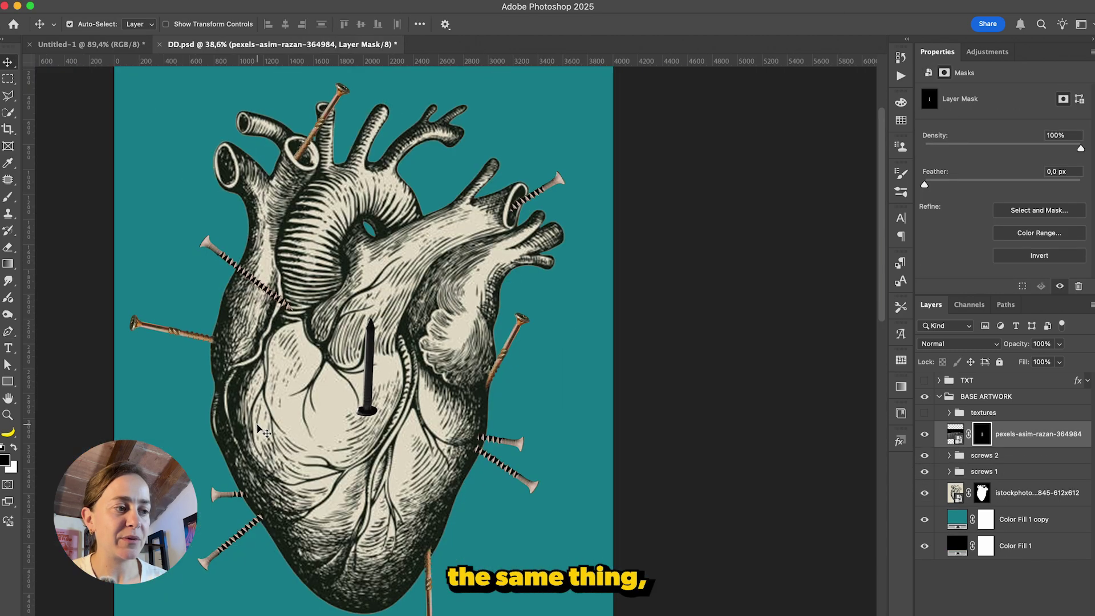
Position copies of the black nail around the heart and mask the central nail's middle where it passes under the vessel.
{"action": "left_click_drag", "start_coordinate": [362, 367], "coordinate": [296, 542]}
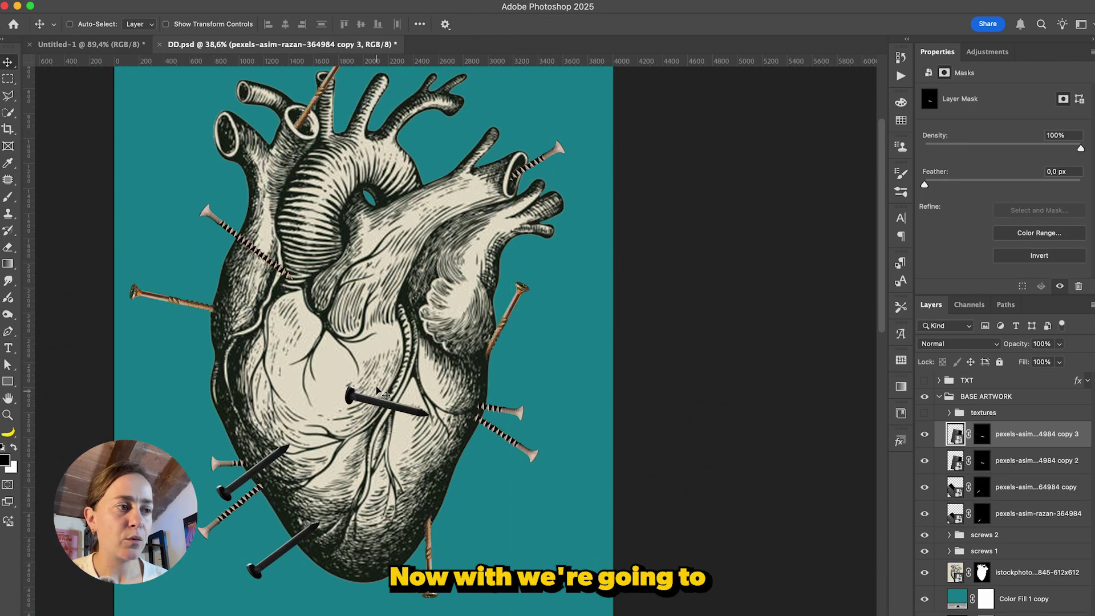
{"action": "left_click_drag", "start_coordinate": [388, 400], "coordinate": [439, 399]}
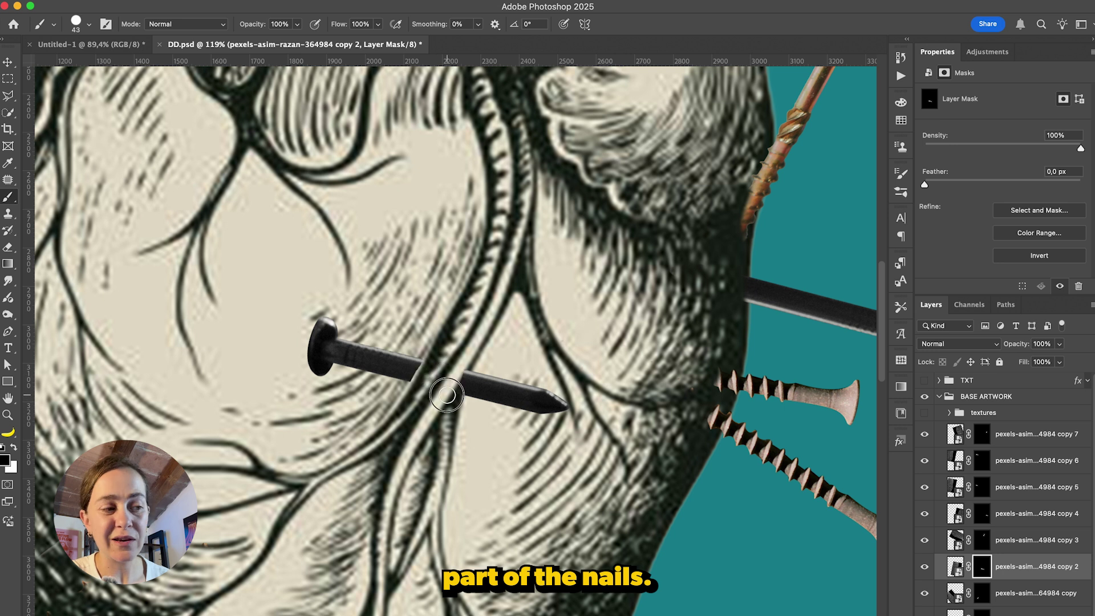
{"action": "left_click_drag", "start_coordinate": [447, 395], "coordinate": [455, 376]}
{"action": "key", "text": "x"}
{"action": "mouse_move", "coordinate": [418, 367]}
{"action": "left_mouse_down", "text": "ctrl+alt"}
{"action": "mouse_move", "coordinate": [405, 367]}
{"action": "mouse_move", "coordinate": [423, 370]}
{"action": "left_mouse_up", "text": "ctrl+alt"}
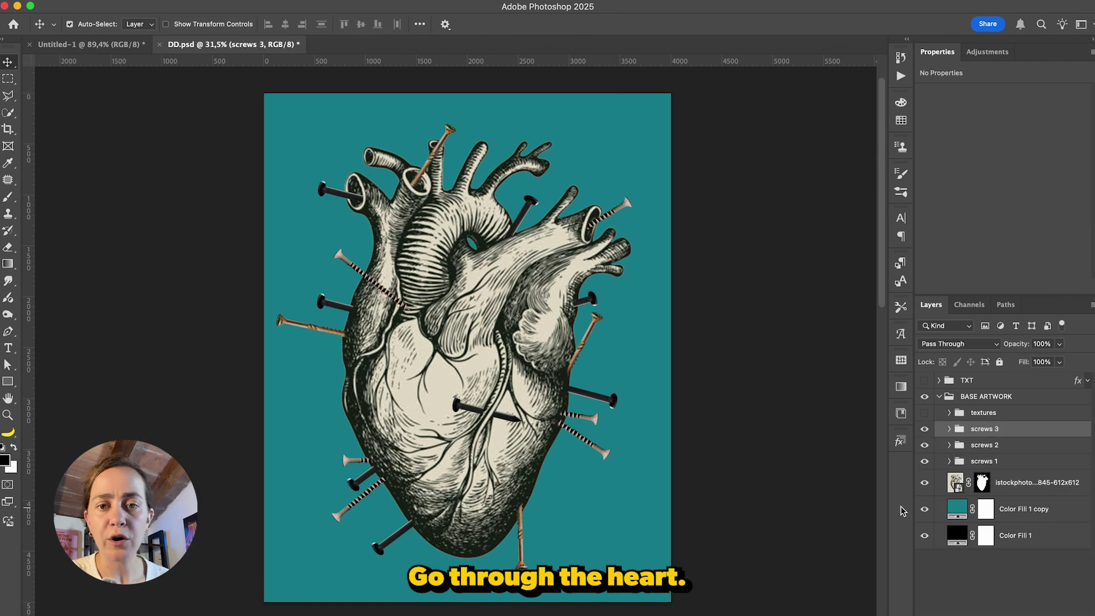
Put the engraved heart layer into its own group, name it "heart" and collapse it.
{"action": "left_click", "coordinate": [1034, 483]}
{"action": "key", "text": "super+g"}
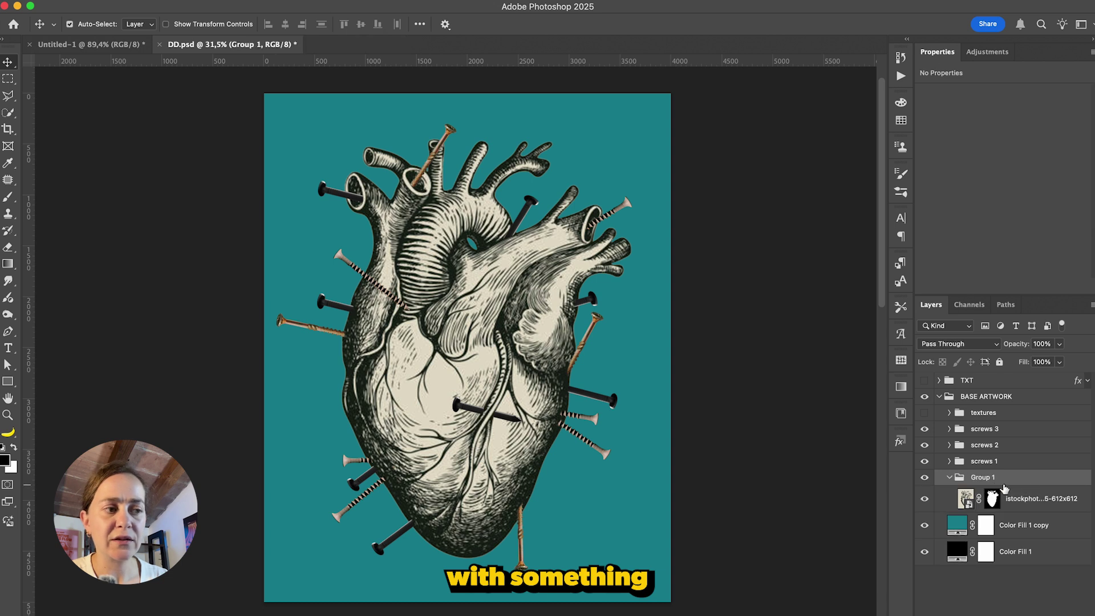
{"action": "double_click", "coordinate": [982, 479]}
{"action": "type", "text": "g"}
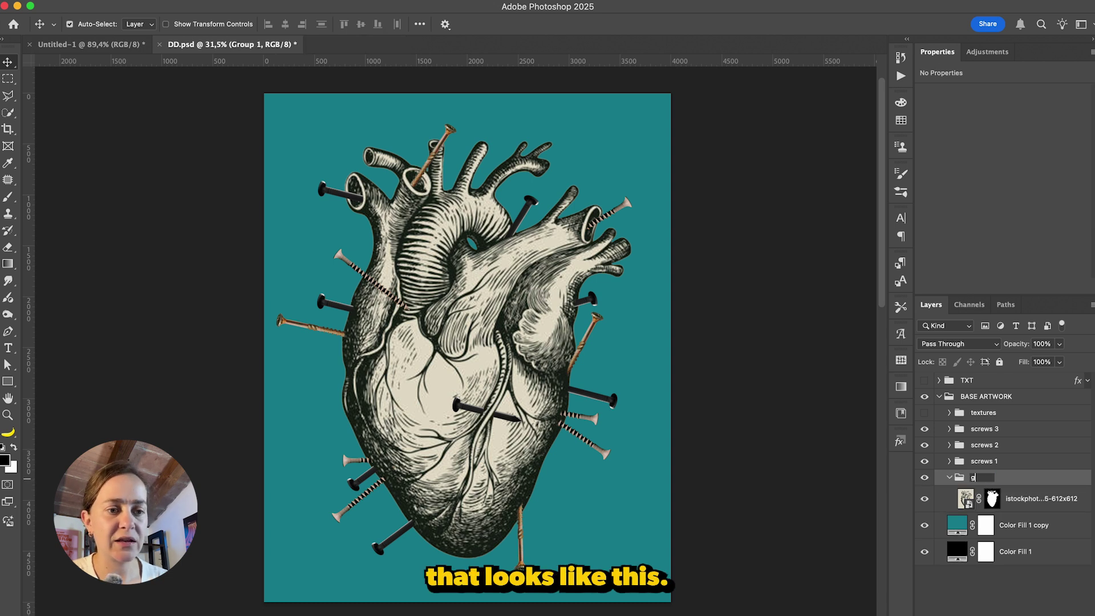
{"action": "key", "text": "BackSpace"}
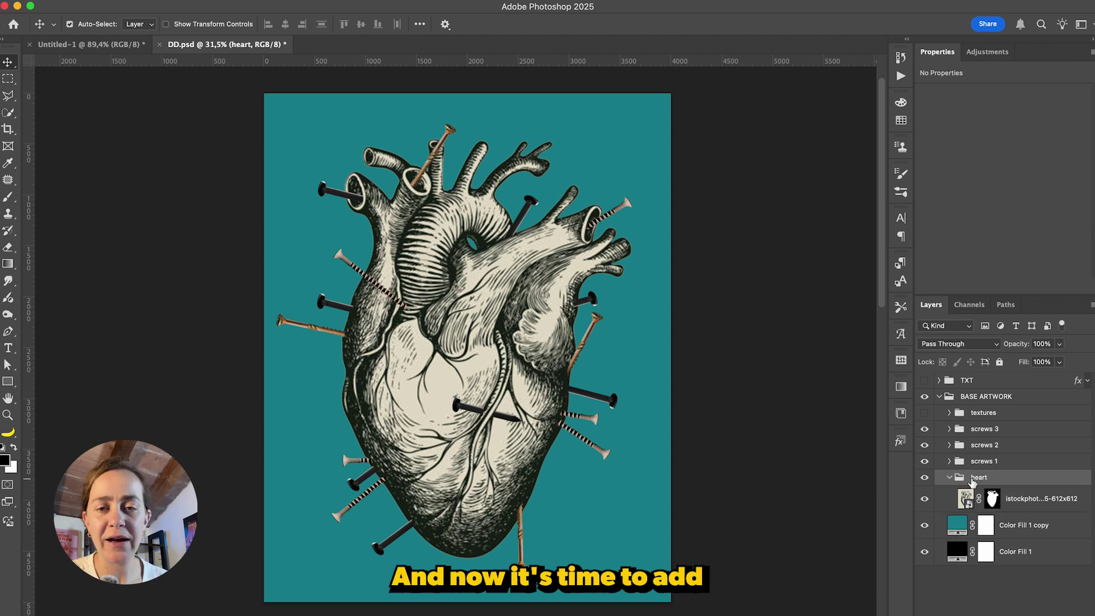
{"action": "left_click", "coordinate": [950, 478]}
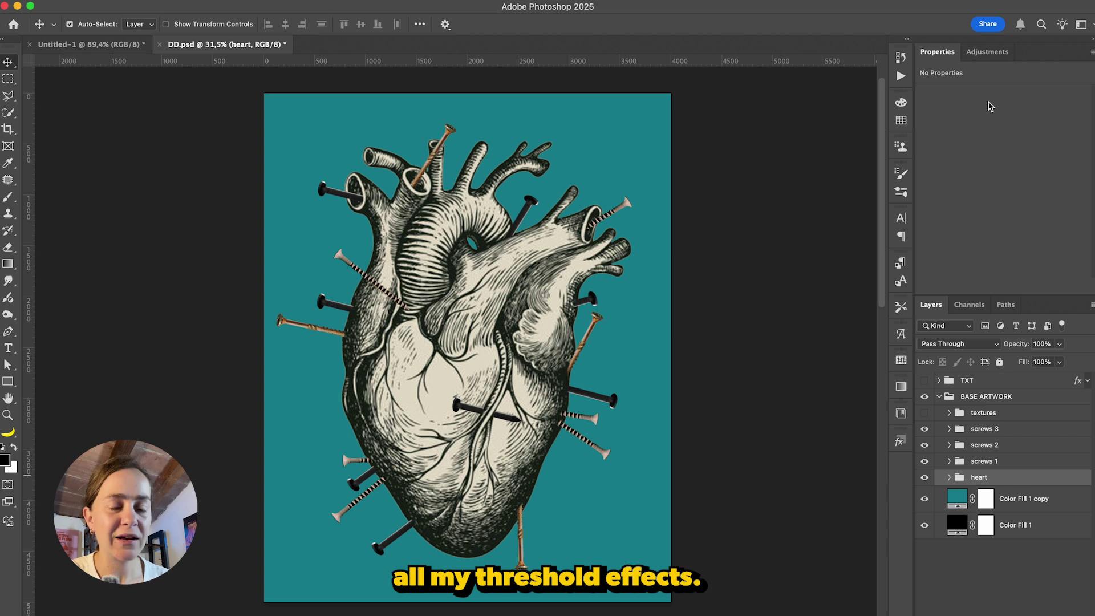
Add a Threshold adjustment clipped to the heart group and set its level to 132.
{"action": "left_click", "coordinate": [988, 52]}
{"action": "left_click", "coordinate": [973, 237]}
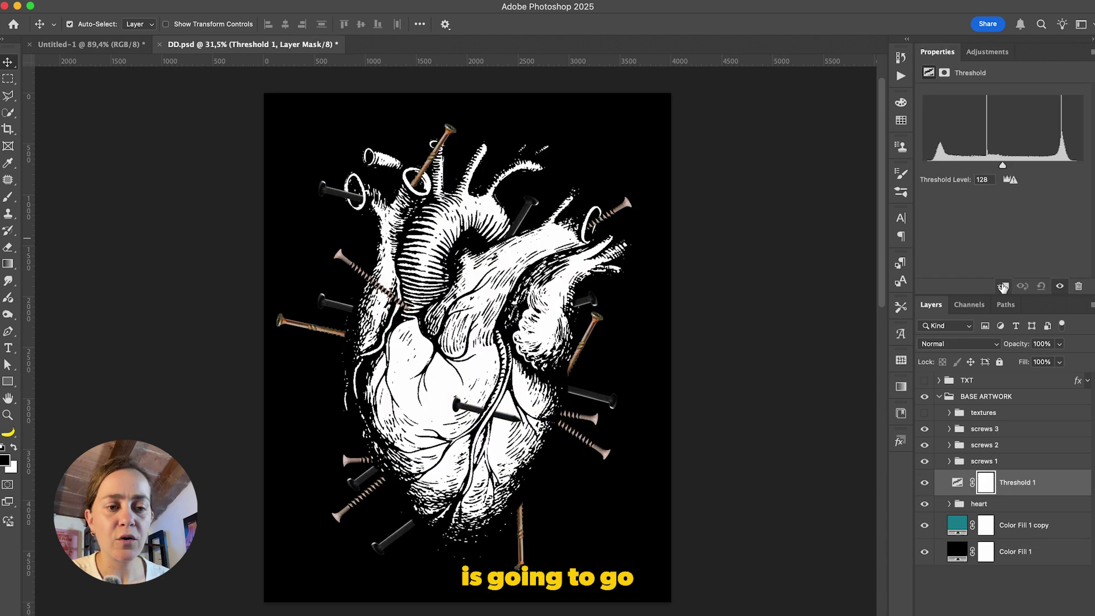
{"action": "left_click", "coordinate": [1003, 286]}
{"action": "mouse_move", "coordinate": [1004, 167]}
{"action": "left_mouse_down"}
{"action": "mouse_move", "coordinate": [973, 162]}
{"action": "mouse_move", "coordinate": [1036, 165]}
{"action": "mouse_move", "coordinate": [1005, 167]}
{"action": "left_mouse_up"}
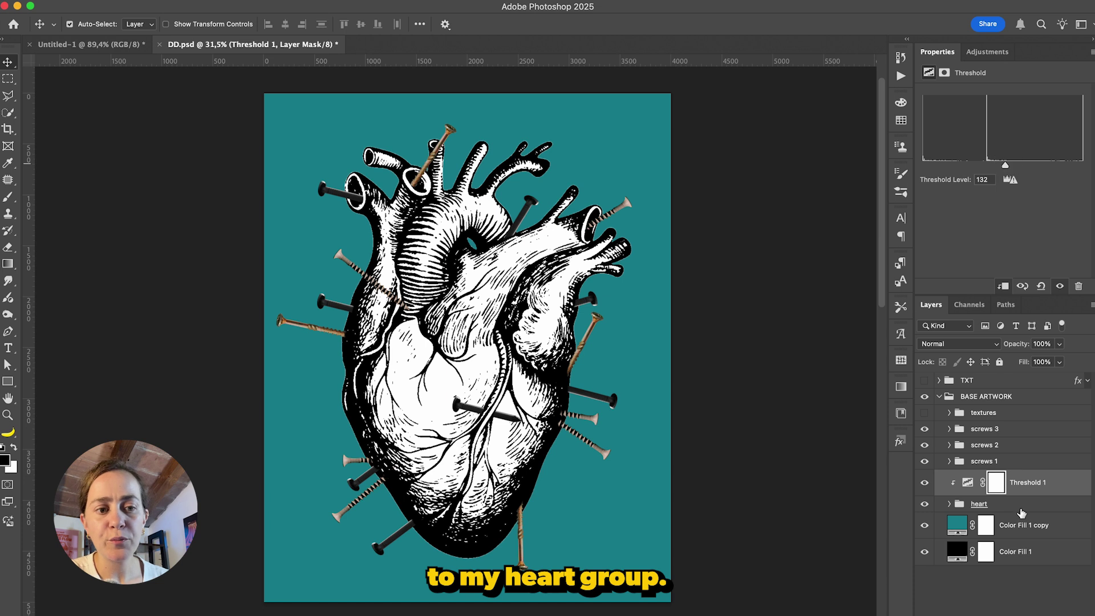
Add a Threshold adjustment clipped to the screws 1 group and set its level to 156.
{"action": "left_click", "coordinate": [1004, 461]}
{"action": "left_click", "coordinate": [988, 51]}
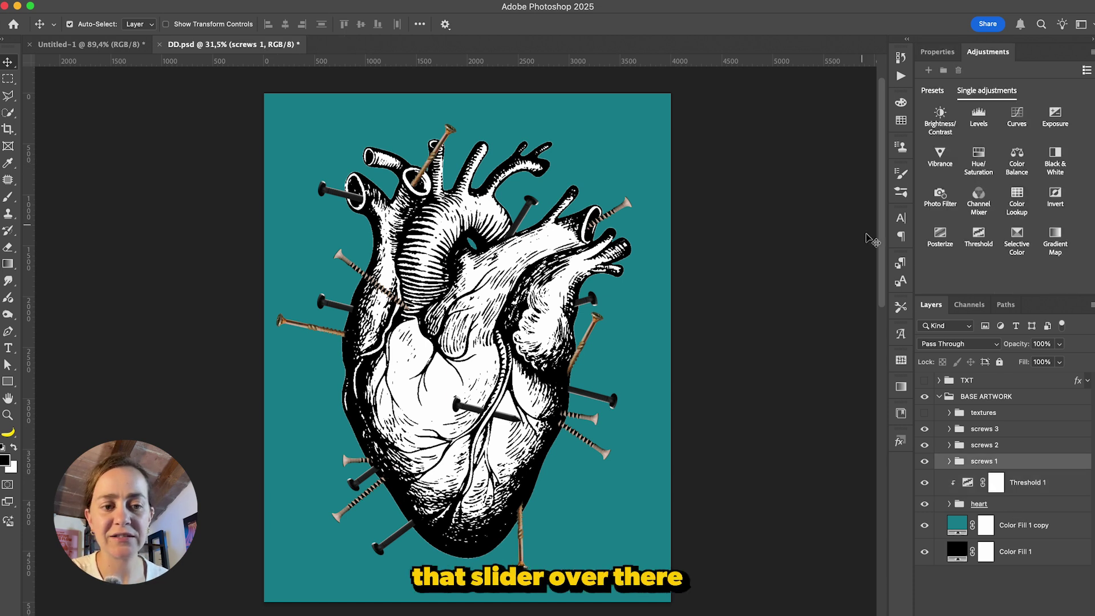
{"action": "left_click", "coordinate": [978, 235]}
{"action": "left_click", "coordinate": [1004, 287]}
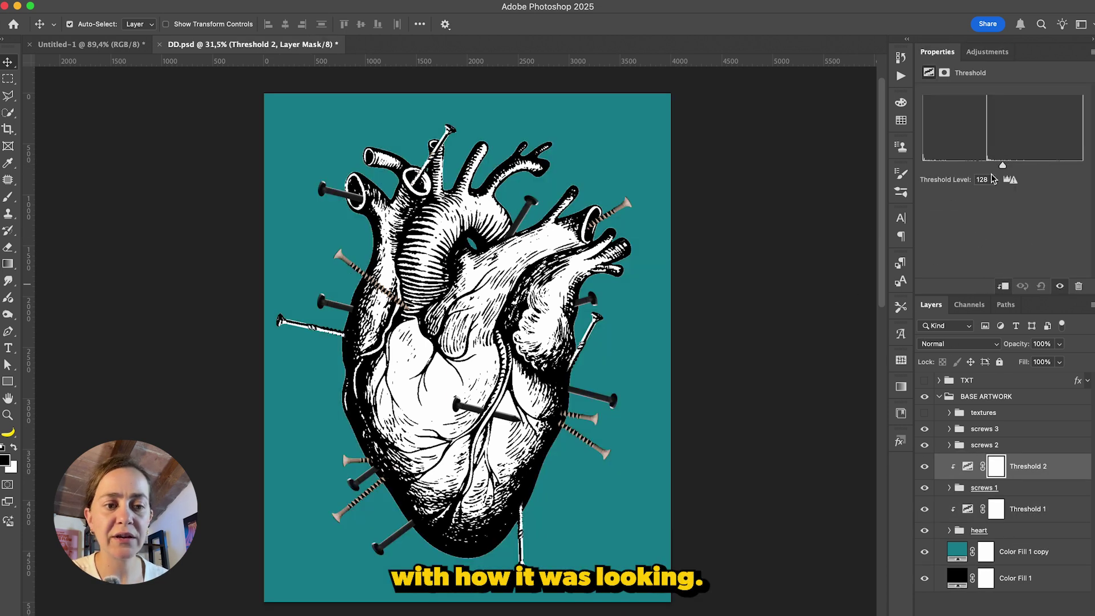
{"action": "left_click_drag", "start_coordinate": [1003, 165], "coordinate": [1027, 167]}
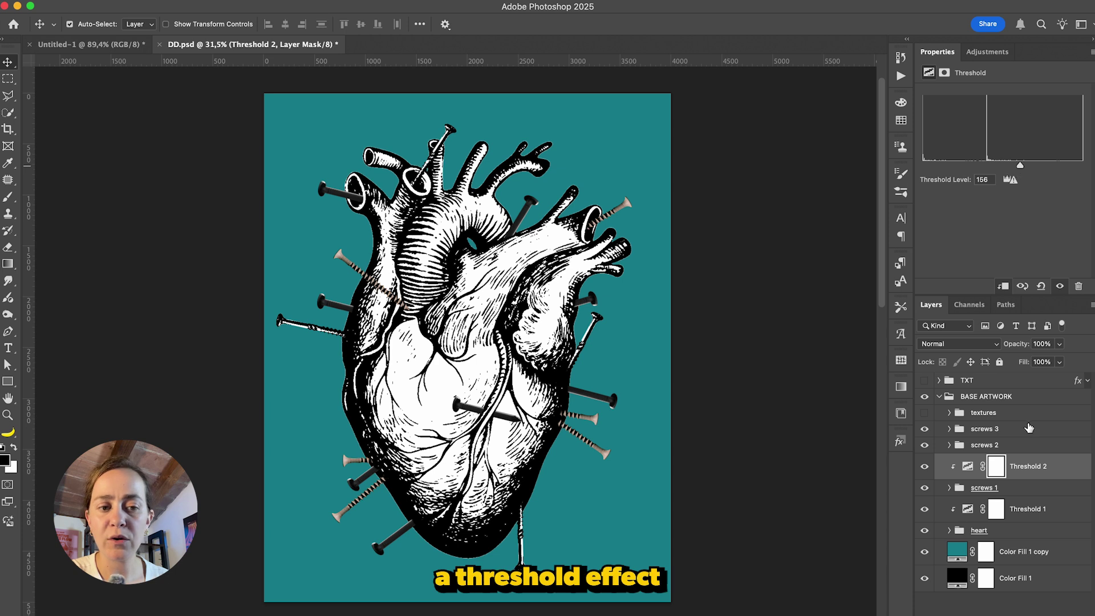
Add a Threshold adjustment clipped to the screws 2 group and raise its level slightly.
{"action": "left_click", "coordinate": [1021, 448]}
{"action": "left_click", "coordinate": [988, 51]}
{"action": "left_click", "coordinate": [978, 238]}
{"action": "left_click", "coordinate": [1004, 287]}
{"action": "mouse_move", "coordinate": [1003, 165]}
{"action": "left_mouse_down"}
{"action": "mouse_move", "coordinate": [1043, 167]}
{"action": "mouse_move", "coordinate": [1013, 167]}
{"action": "left_mouse_up"}
Add a Threshold adjustment clipped to the screws 3 group and lower its level strongly to bring out the nails' highlights.
{"action": "left_click", "coordinate": [1005, 431]}
{"action": "left_click", "coordinate": [988, 51]}
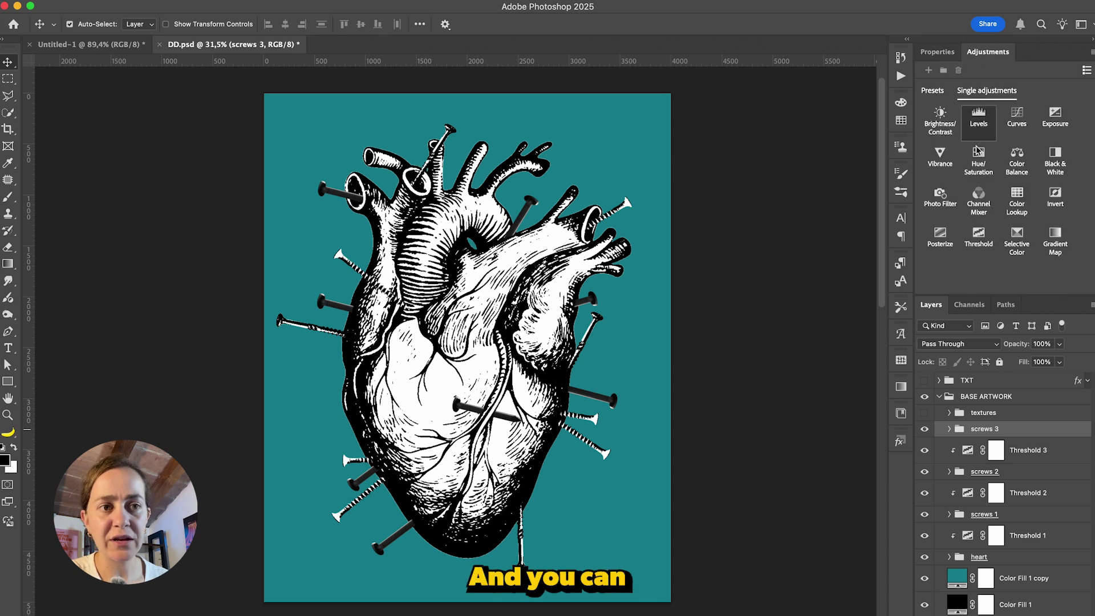
{"action": "left_click", "coordinate": [979, 239]}
{"action": "left_click", "coordinate": [1005, 287]}
{"action": "left_click_drag", "start_coordinate": [1003, 166], "coordinate": [948, 167]}
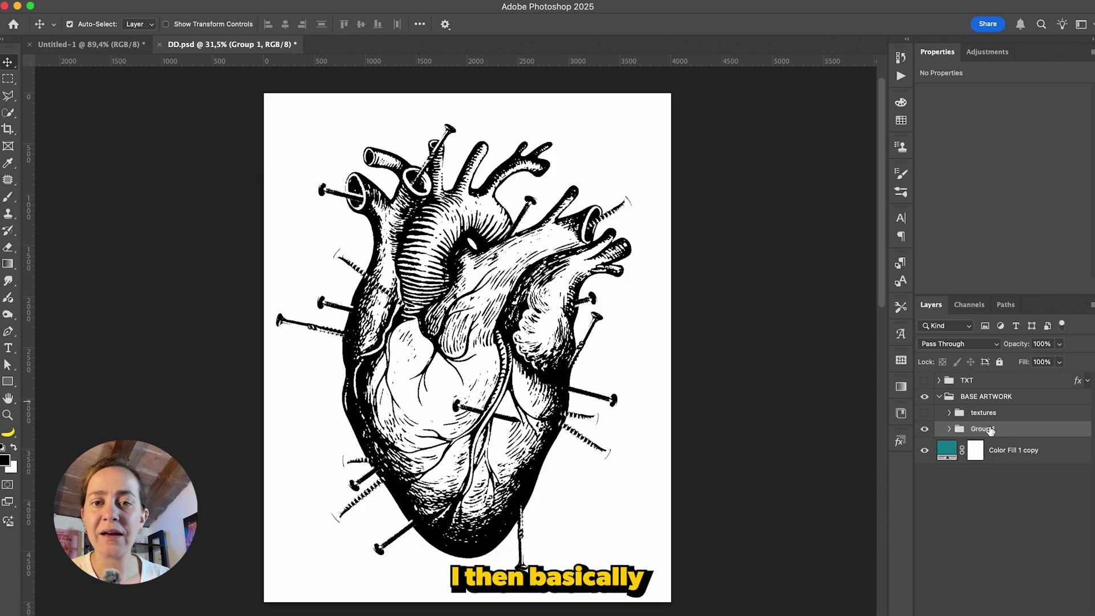
Duplicate the Group 1 artwork group and turn the copy into a single smart object layer.
{"action": "left_click", "coordinate": [990, 429]}
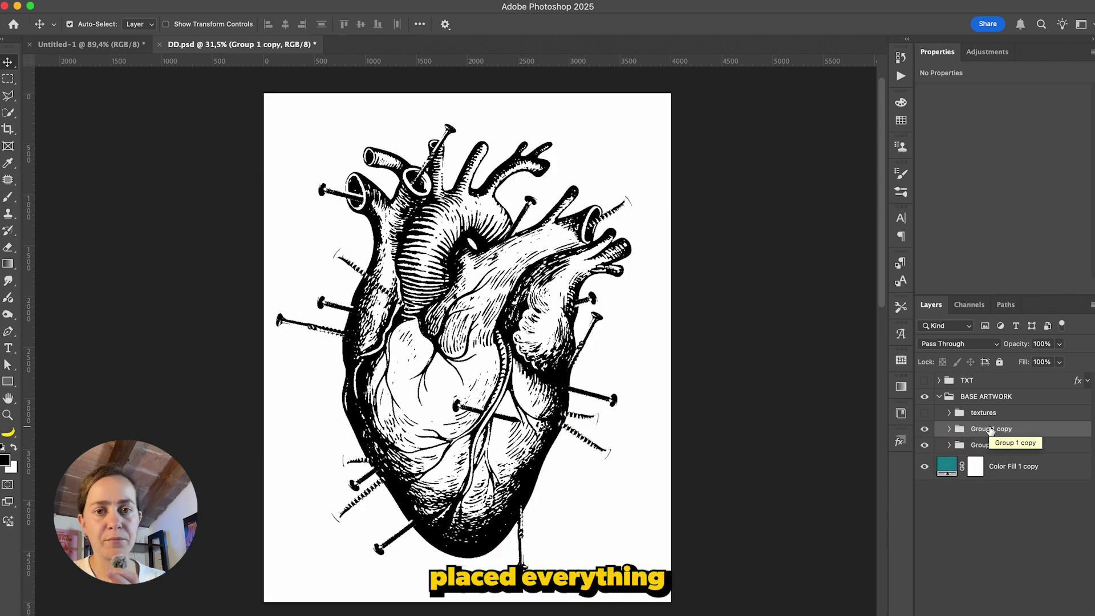
{"action": "right_click", "coordinate": [991, 430]}
{"action": "left_click", "coordinate": [888, 610]}
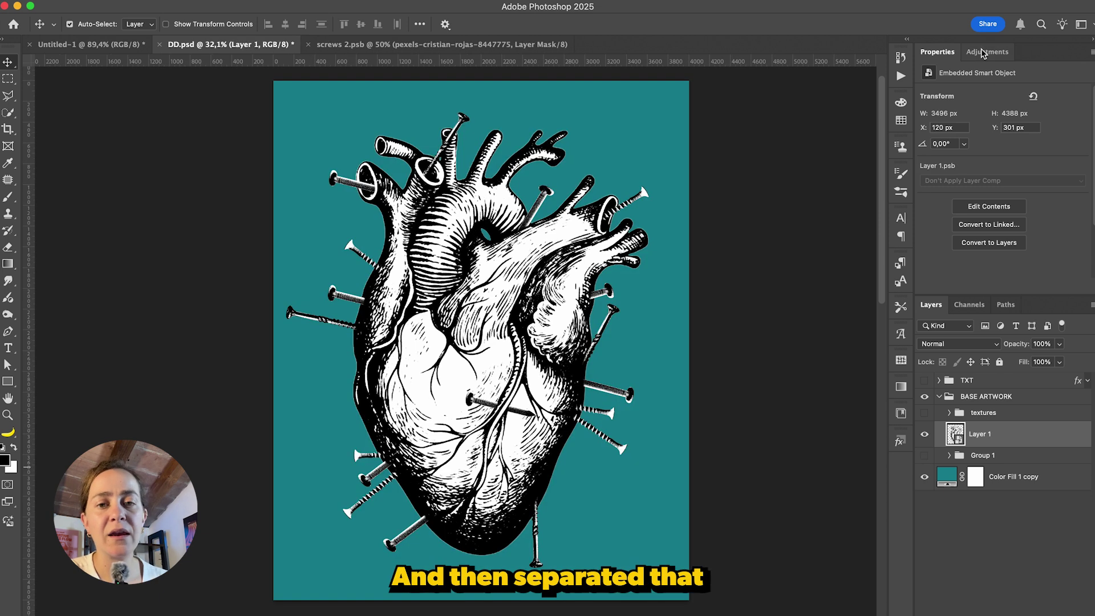
Add a Threshold adjustment clipped to Layer 1 and lower its level slightly.
{"action": "left_click", "coordinate": [983, 52]}
{"action": "left_click", "coordinate": [974, 235]}
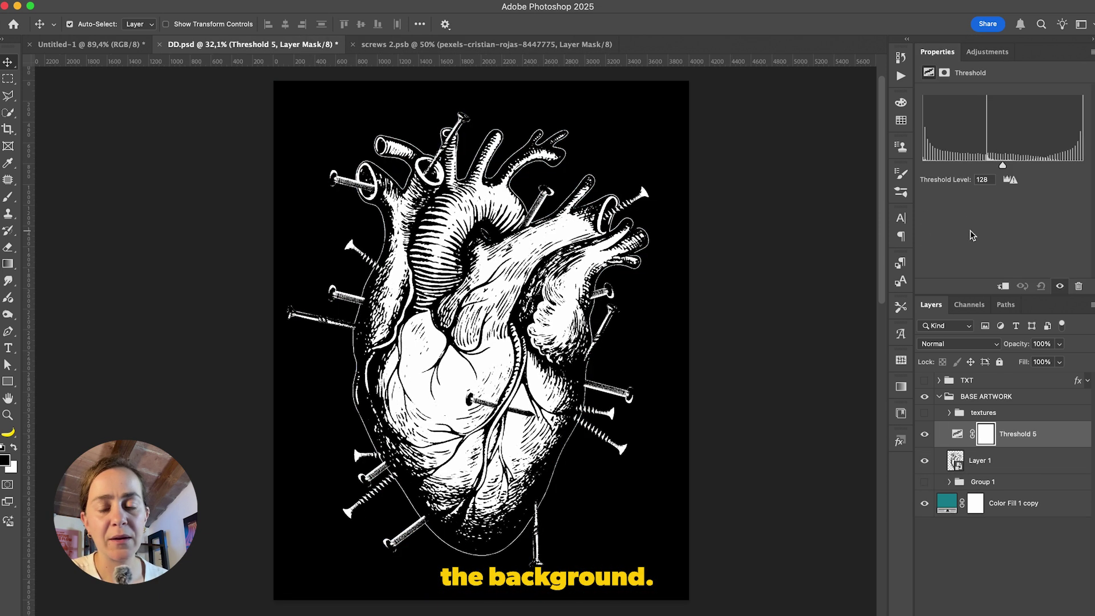
{"action": "left_click", "coordinate": [1003, 286]}
{"action": "mouse_move", "coordinate": [999, 168]}
{"action": "left_mouse_down"}
{"action": "mouse_move", "coordinate": [953, 167]}
{"action": "mouse_move", "coordinate": [1031, 167]}
{"action": "mouse_move", "coordinate": [897, 174]}
{"action": "mouse_move", "coordinate": [1035, 166]}
{"action": "mouse_move", "coordinate": [985, 170]}
{"action": "left_mouse_up"}
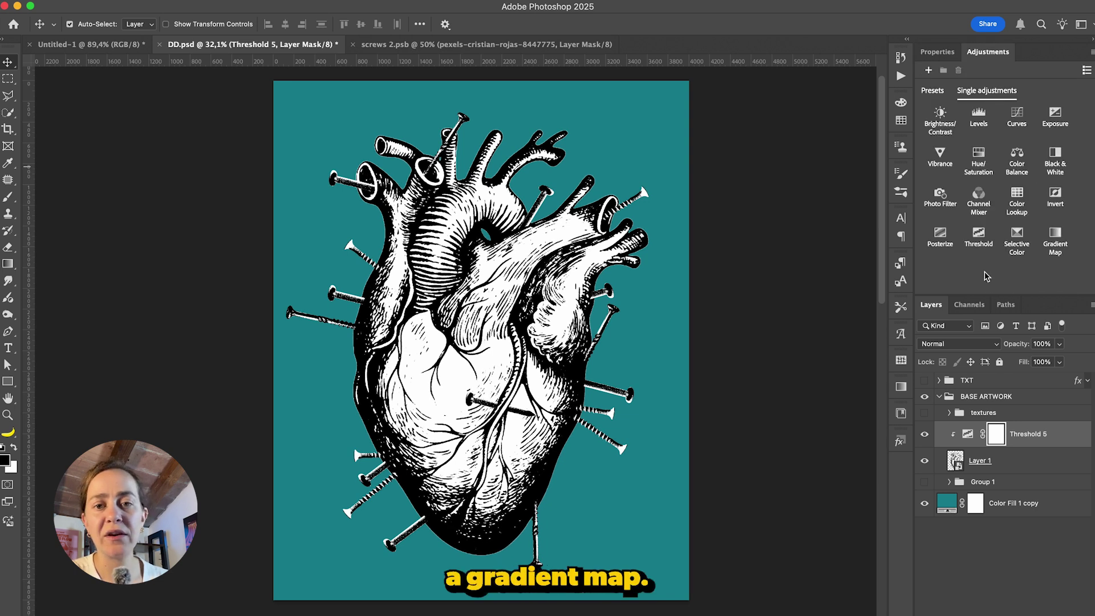
Add a Gradient Map clipped to the artwork and set its dark colour stop to 272727.
{"action": "left_click", "coordinate": [1056, 237]}
{"action": "left_click", "coordinate": [1004, 287]}
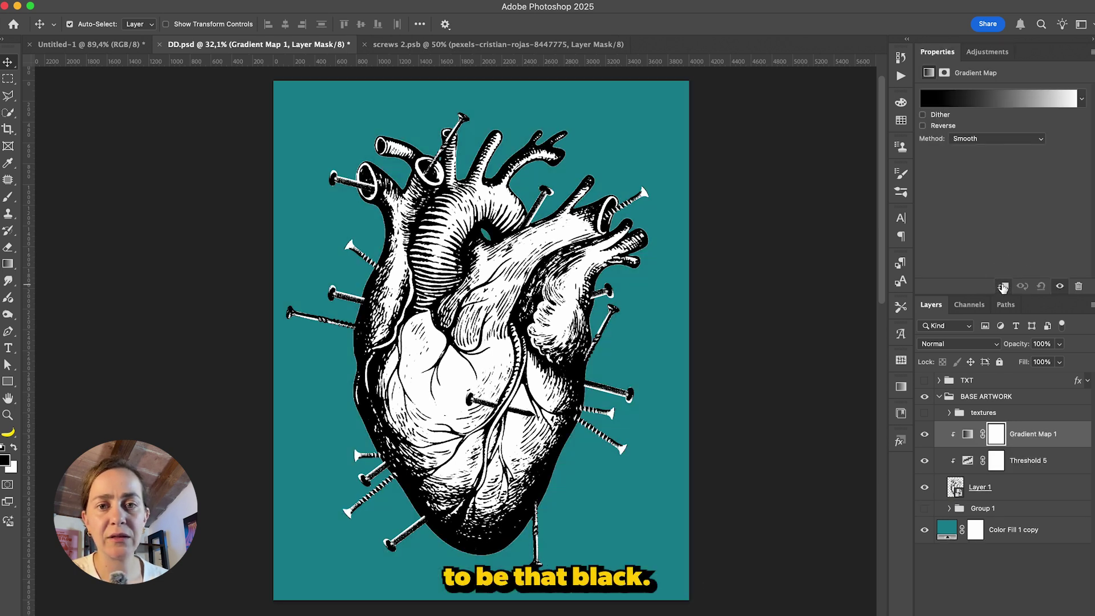
{"action": "left_click", "coordinate": [952, 103]}
{"action": "double_click", "coordinate": [667, 440]}
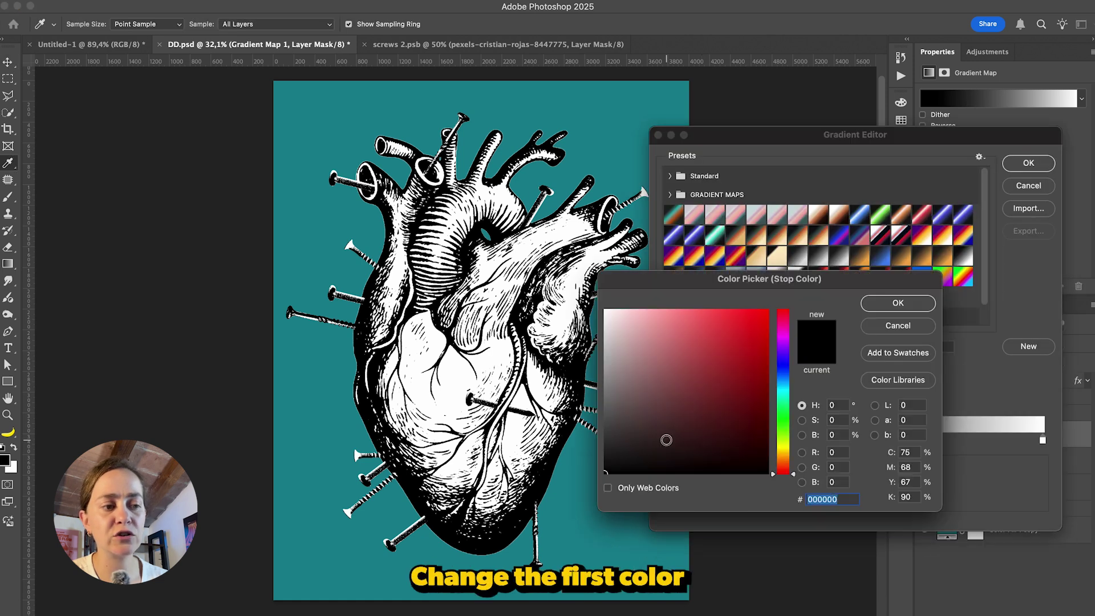
{"action": "mouse_move", "coordinate": [600, 453]}
{"action": "left_mouse_down"}
{"action": "mouse_move", "coordinate": [602, 437]}
{"action": "mouse_move", "coordinate": [602, 448]}
{"action": "left_mouse_up"}
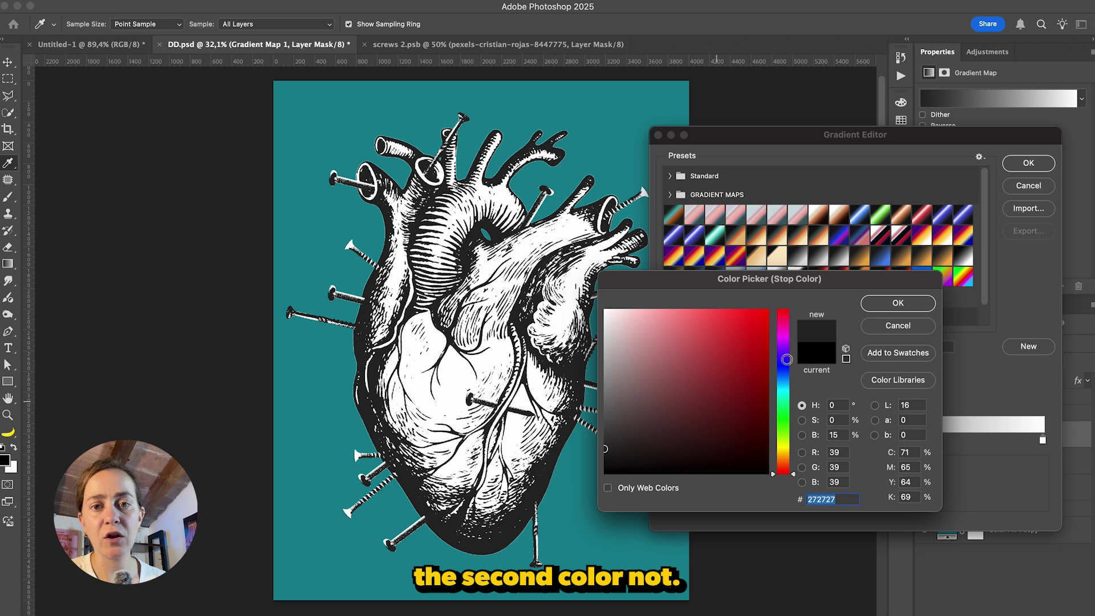
{"action": "left_click", "coordinate": [890, 304]}
Set the gradient map's light colour stop to cream ede8da and apply the gradient.
{"action": "double_click", "coordinate": [1043, 441]}
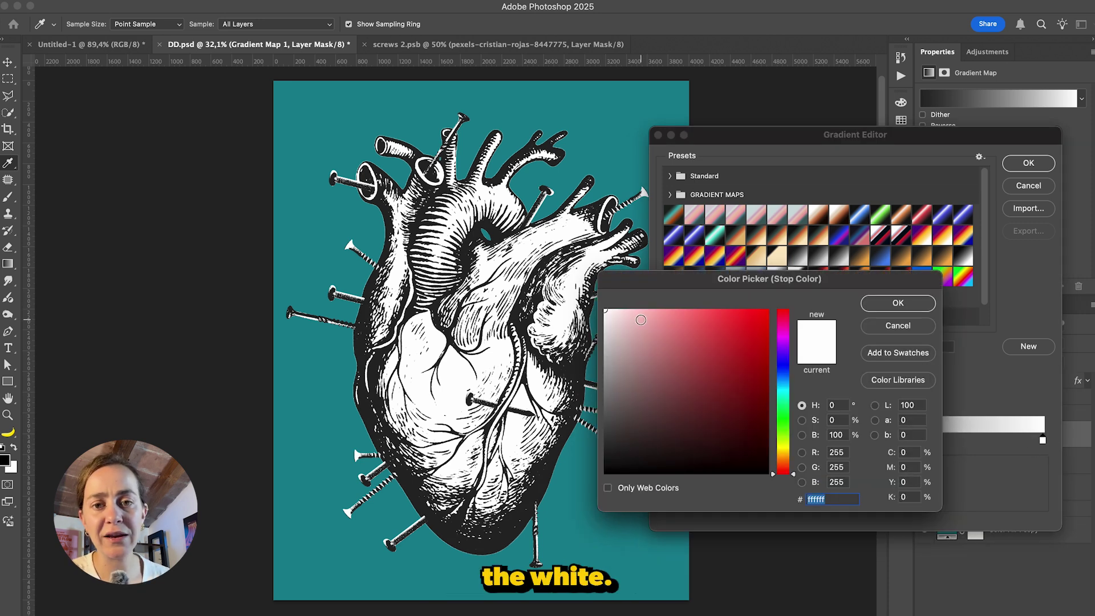
{"action": "left_click", "coordinate": [784, 454]}
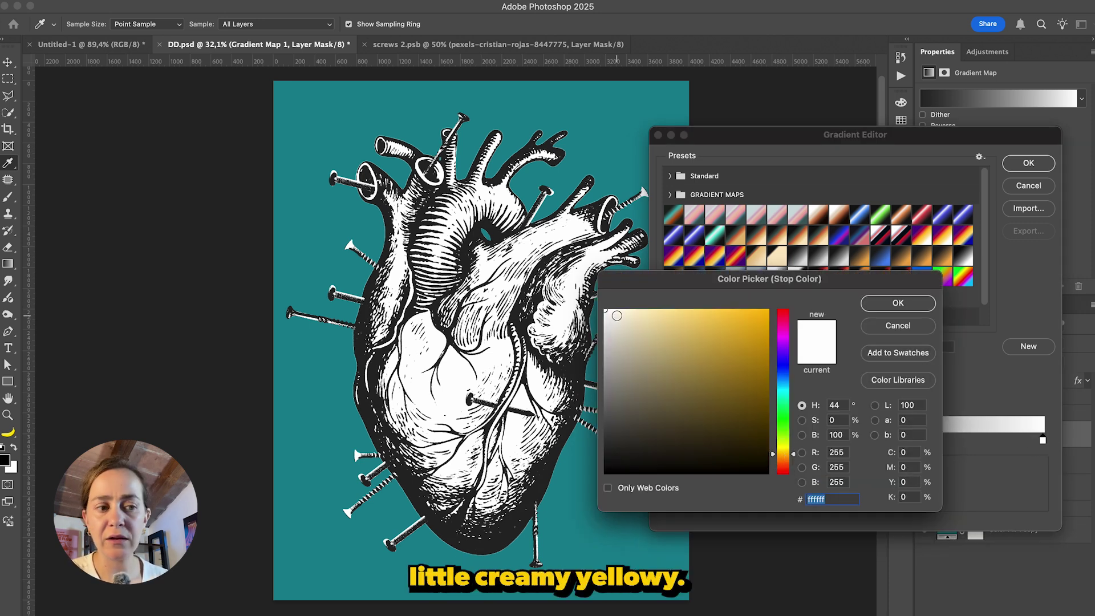
{"action": "left_click_drag", "start_coordinate": [617, 315], "coordinate": [616, 321]}
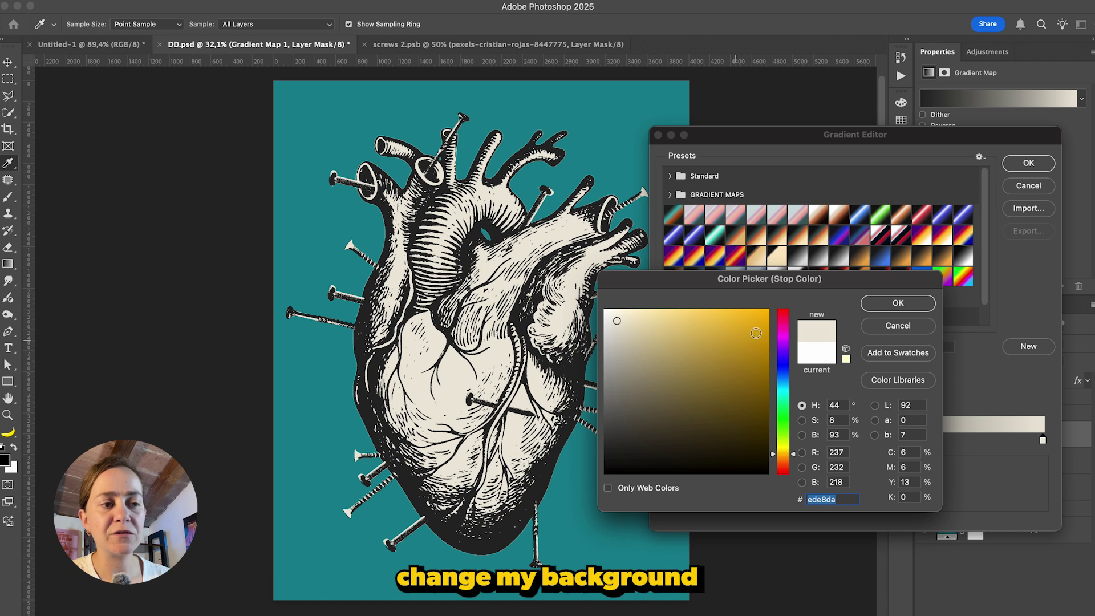
{"action": "left_click", "coordinate": [888, 310]}
{"action": "left_click", "coordinate": [1033, 164]}
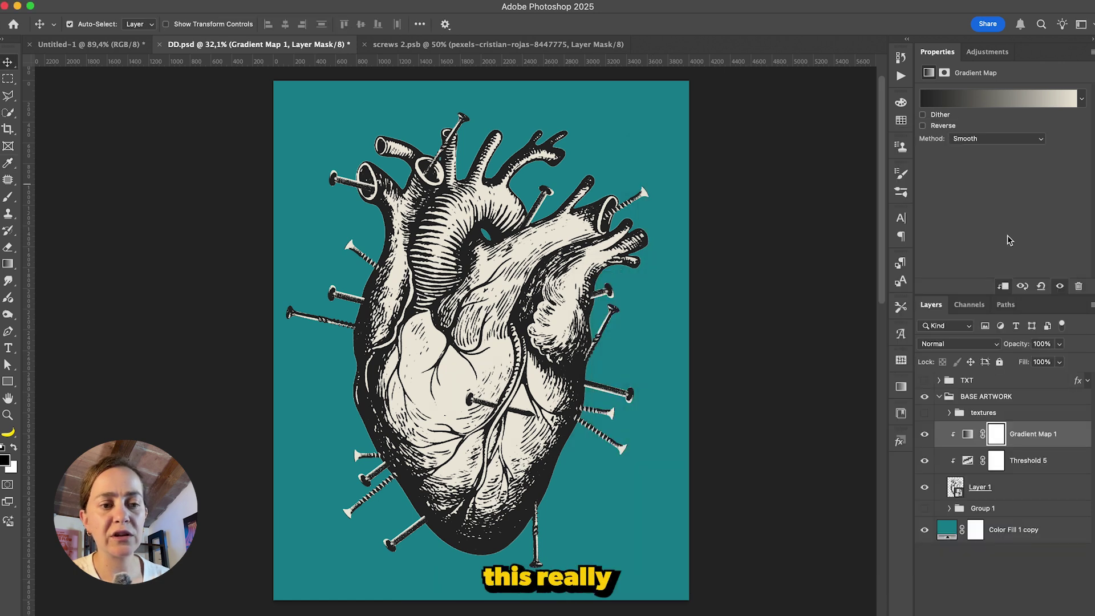
Change the background fill layer Color Fill 1 copy to a dark red.
{"action": "left_click", "coordinate": [1007, 538]}
{"action": "double_click", "coordinate": [947, 530]}
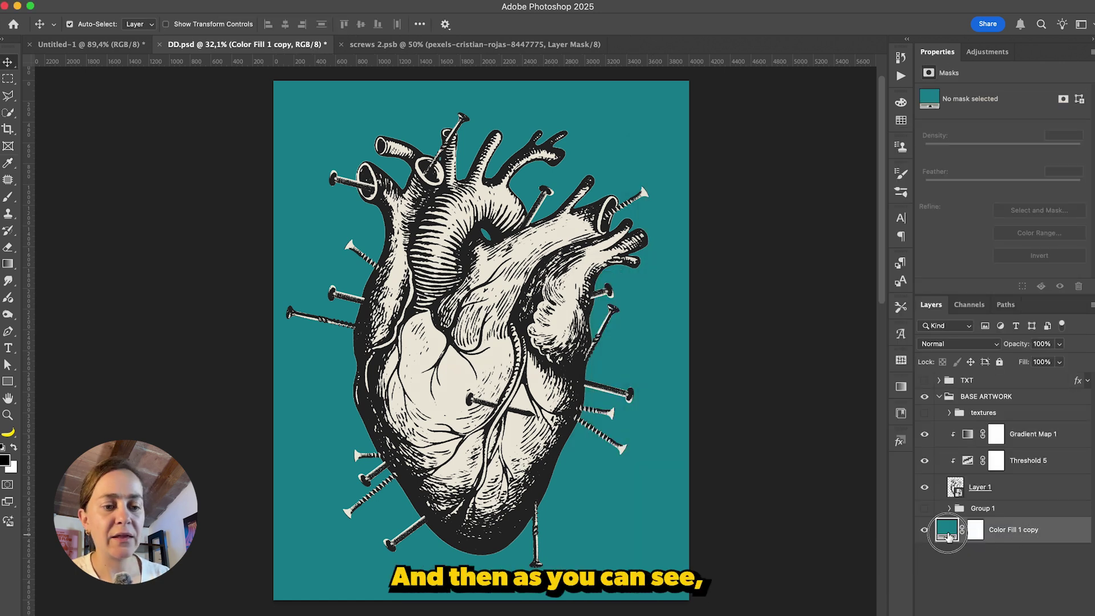
{"action": "left_click_drag", "start_coordinate": [781, 390], "coordinate": [783, 317]}
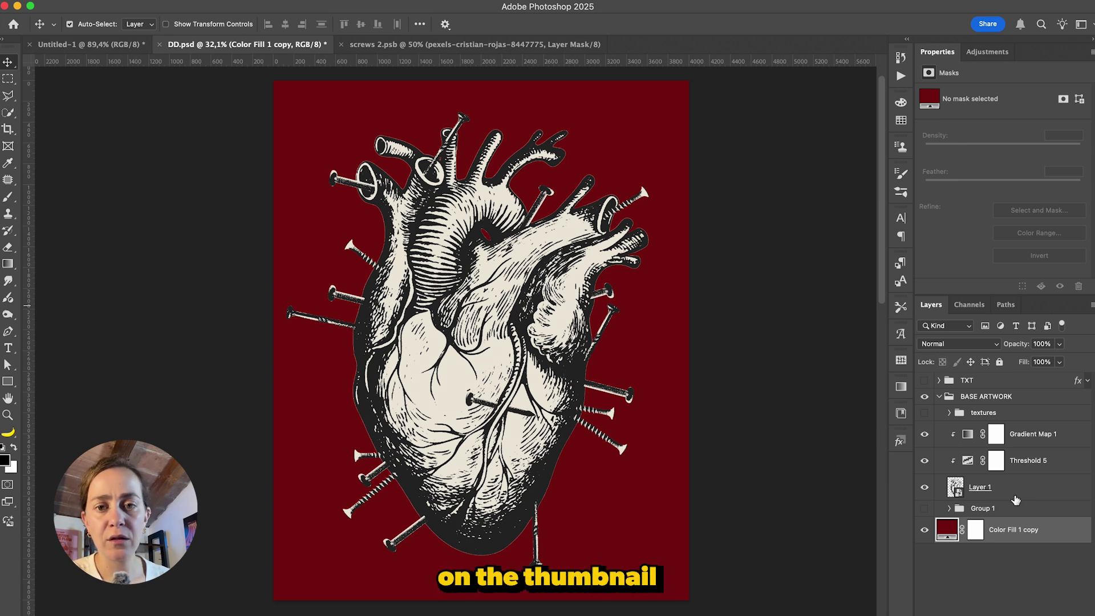
Load Layer 1's outline as a selection, contract it by 3 pixels and mask Layer 1 with it.
{"action": "left_click", "coordinate": [958, 487], "text": "super"}
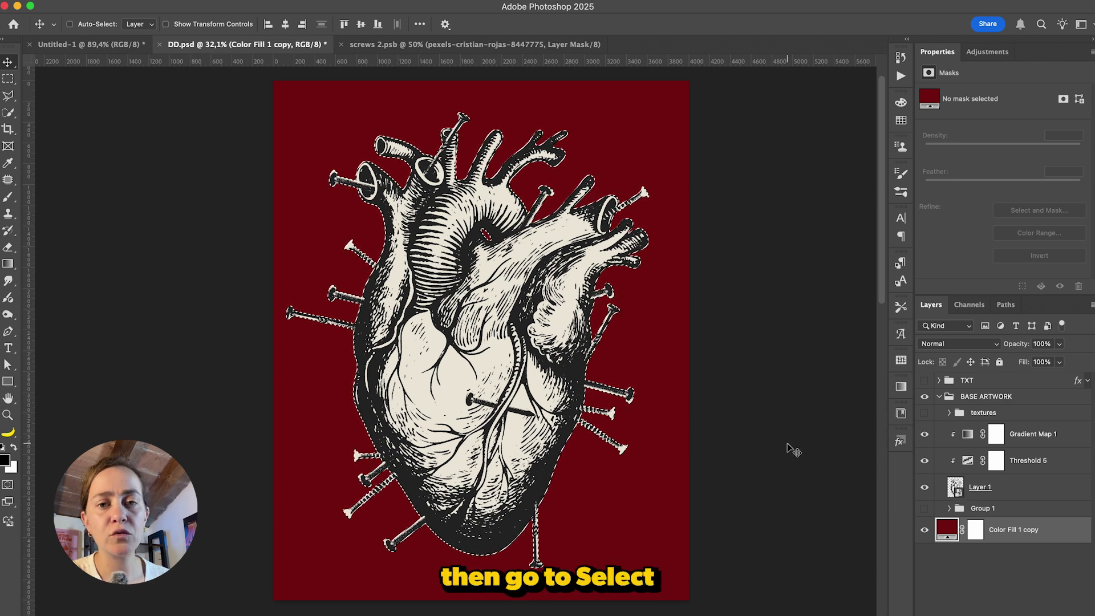
{"action": "left_click", "coordinate": [279, 1]}
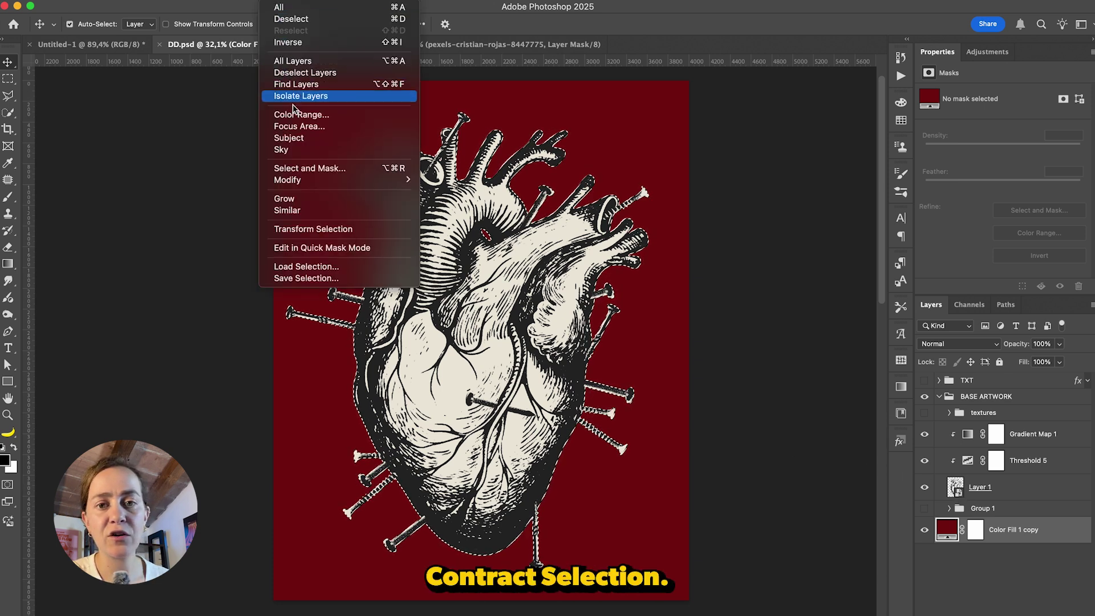
{"action": "mouse_move", "coordinate": [321, 181]}
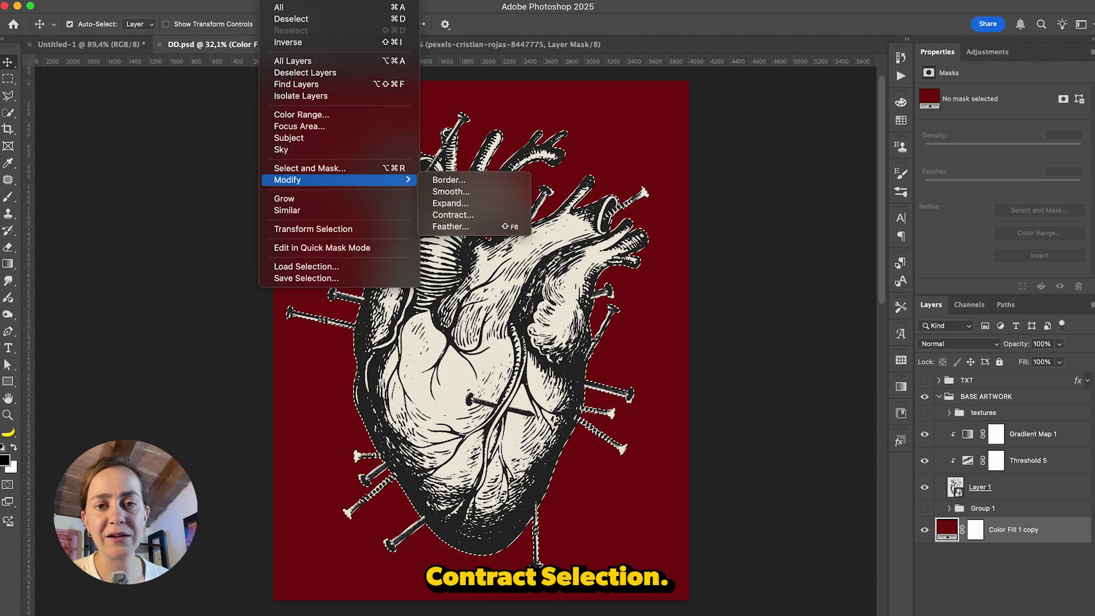
{"action": "left_click", "coordinate": [452, 216]}
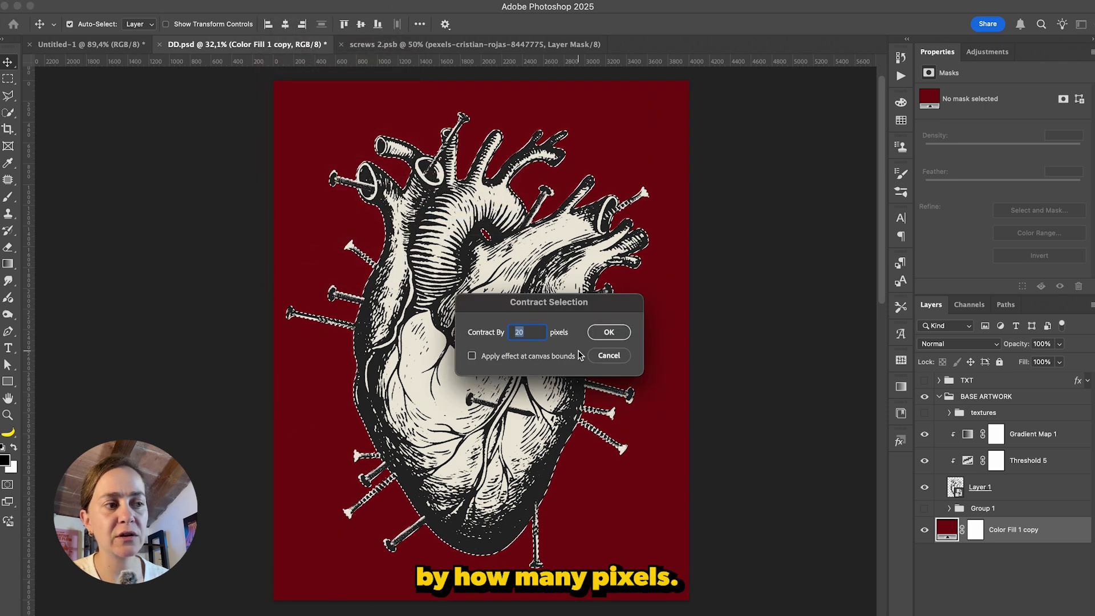
{"action": "type", "text": "3"}
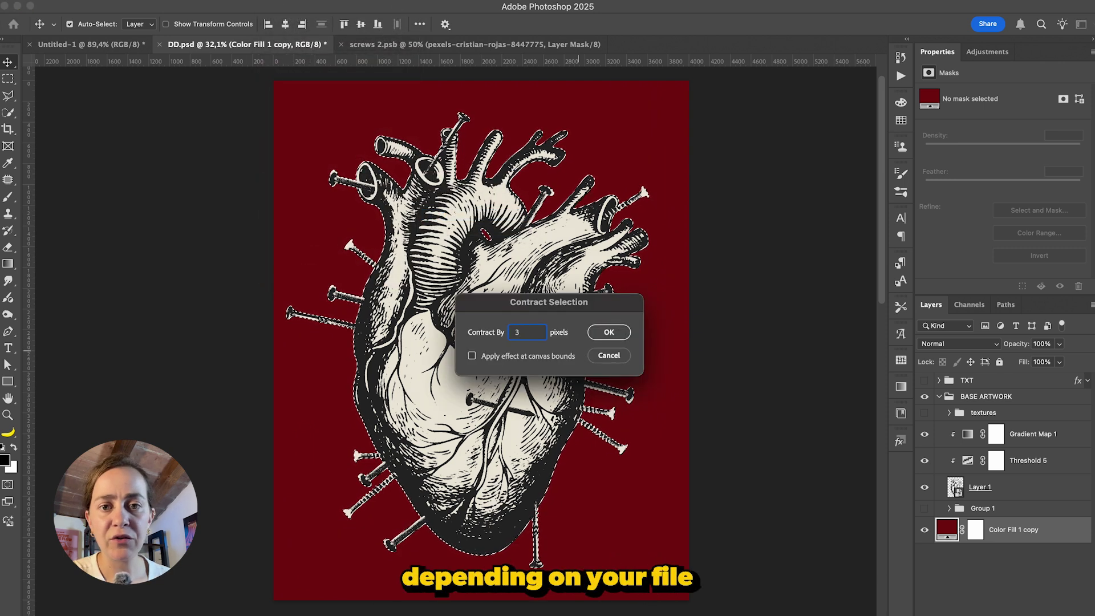
{"action": "left_click", "coordinate": [610, 334]}
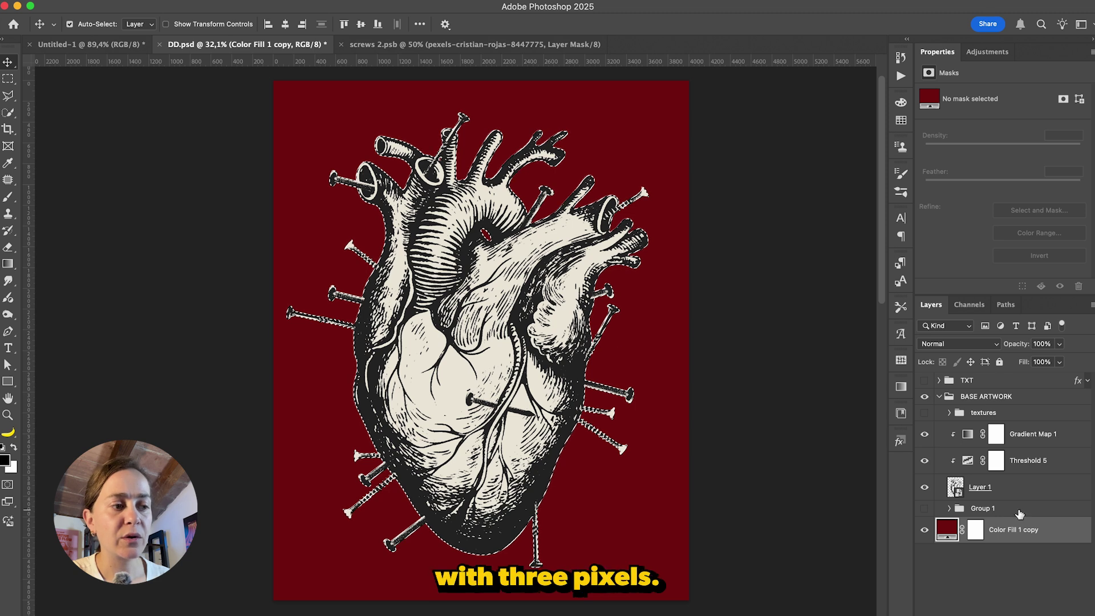
{"action": "left_click", "coordinate": [1028, 494]}
{"action": "left_click", "coordinate": [1004, 615]}
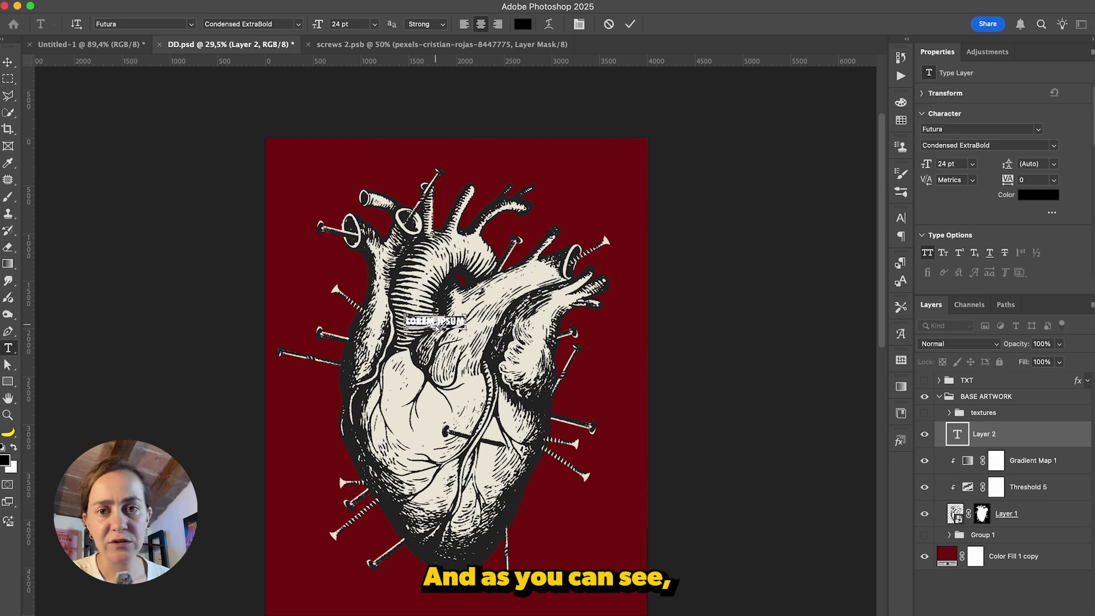
Add the text "Let it hurt, let it teach, let it leave" and hide Gradient Map 1, Threshold 5 and Layer 1.
{"action": "type", "text": "LET IT HURT. LET IT TEACH. LET IT LEAVE"}
{"action": "left_click", "coordinate": [1041, 441]}
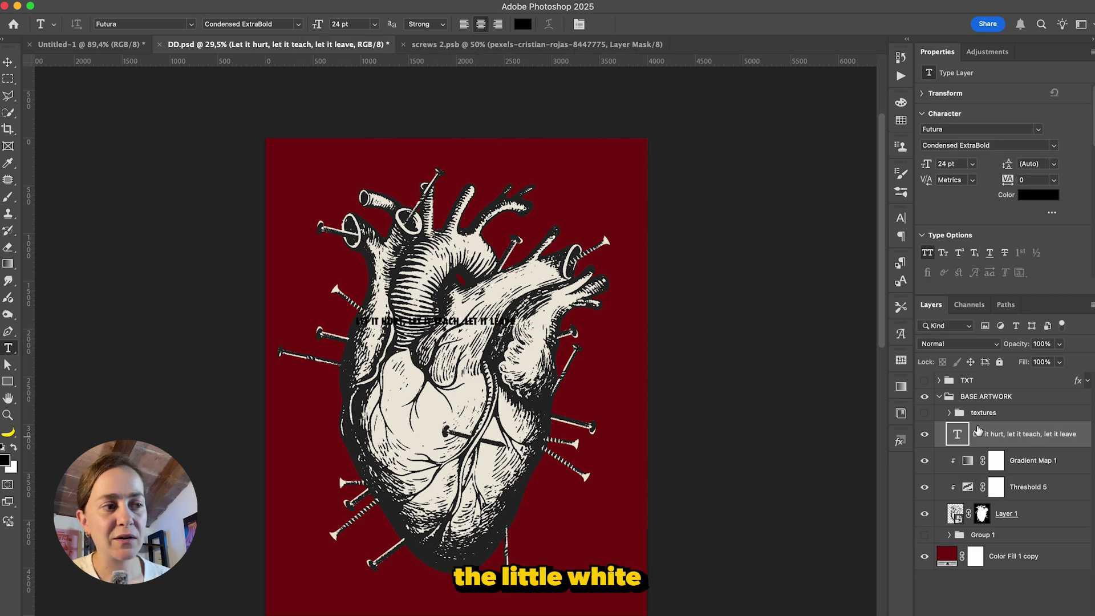
{"action": "left_click_drag", "start_coordinate": [925, 465], "coordinate": [926, 514]}
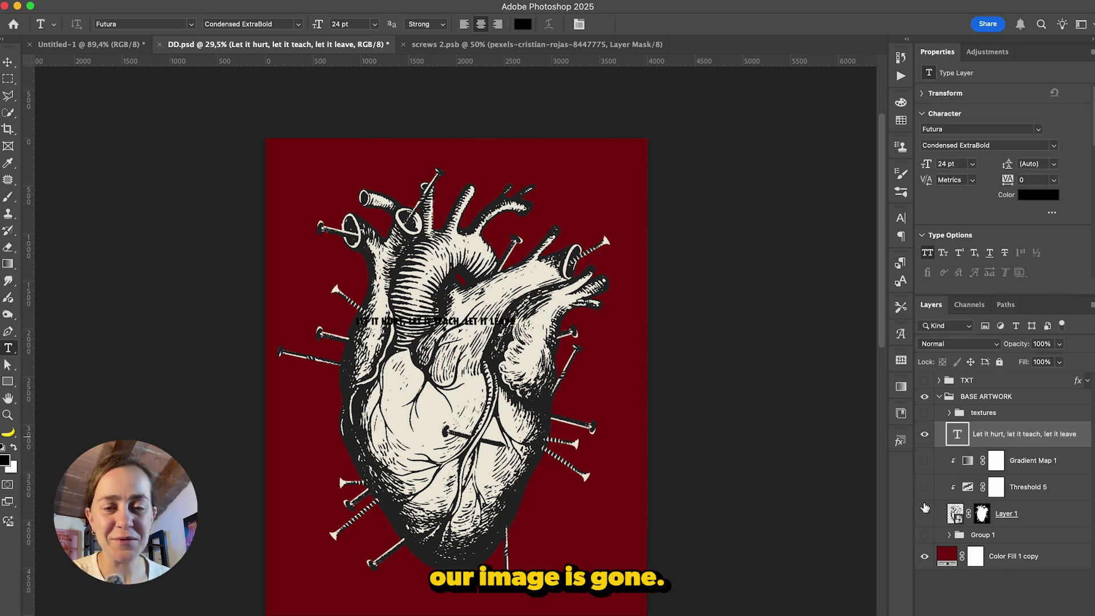
Scale the text line to about 215%, move it higher on the poster and open its text for editing.
{"action": "key", "text": "v"}
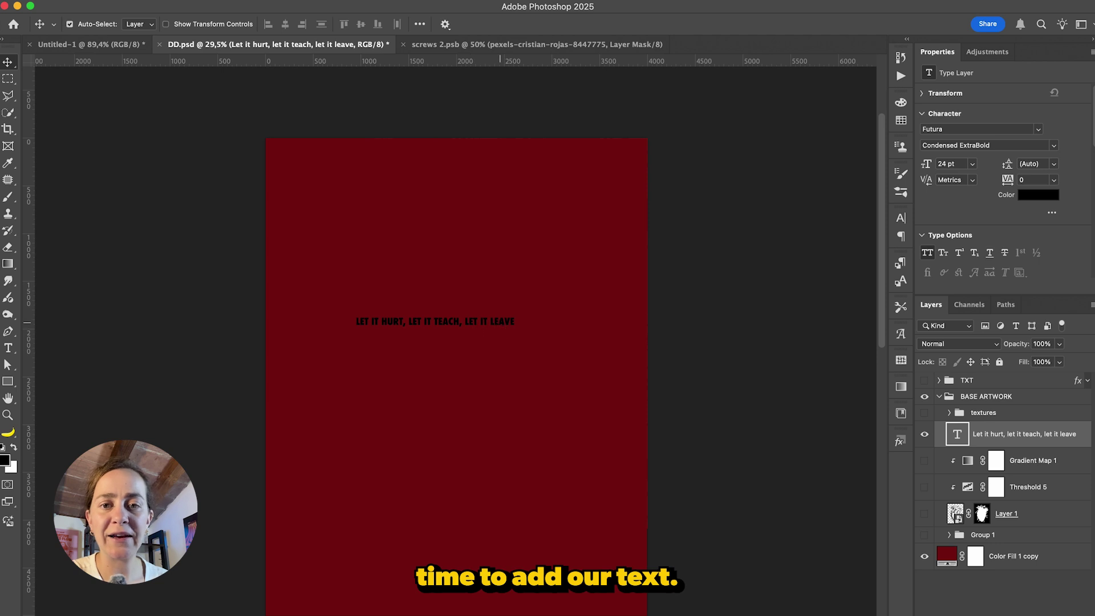
{"action": "key", "text": "super+t"}
{"action": "left_click_drag", "start_coordinate": [515, 330], "coordinate": [587, 398]}
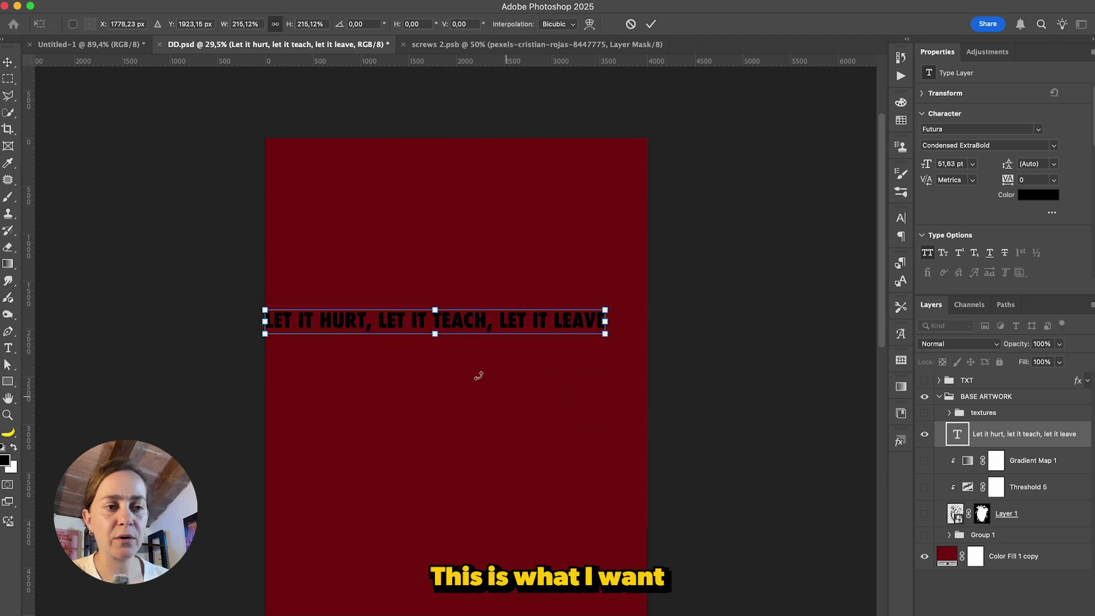
{"action": "left_click_drag", "start_coordinate": [392, 319], "coordinate": [421, 291]}
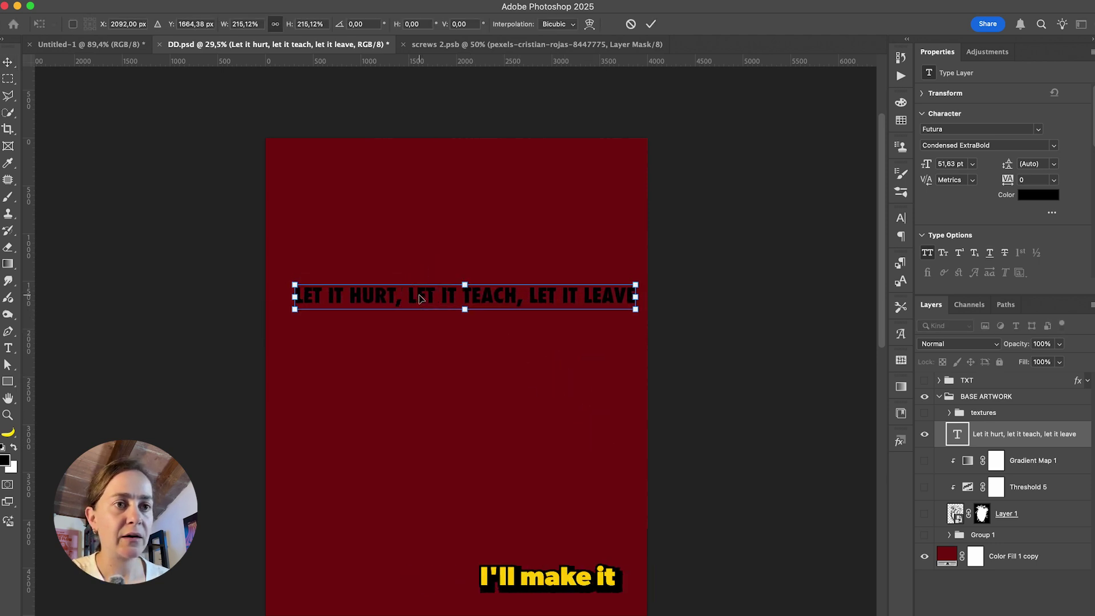
{"action": "double_click", "coordinate": [408, 288]}
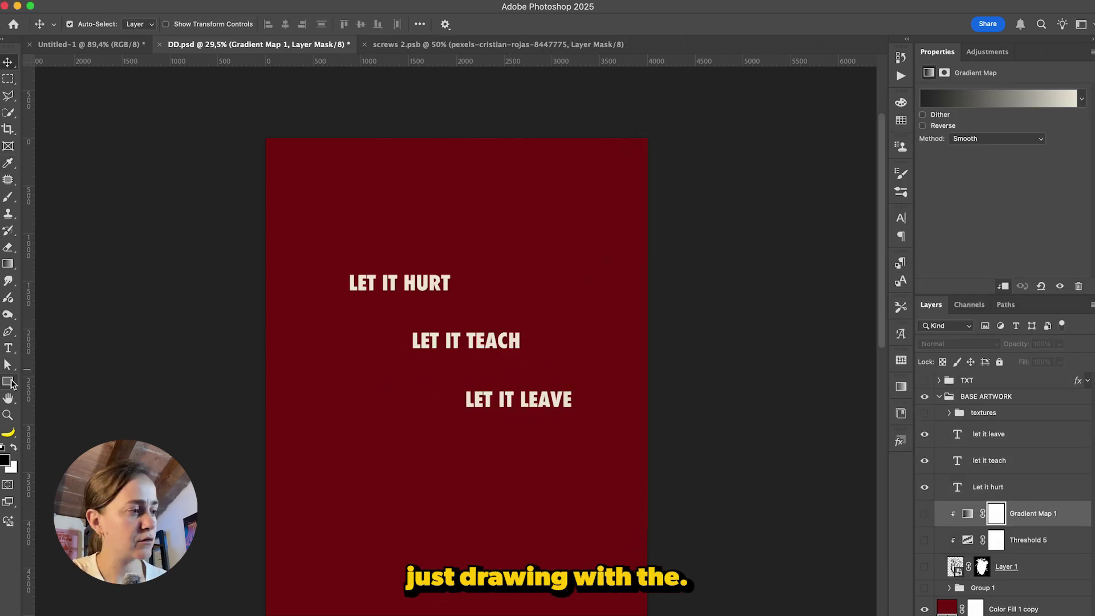
Draw a black rectangle about 1193 by 319 px behind LET IT HURT and place fitted copies behind LET IT TEACH and LET IT LEAVE.
{"action": "left_click", "coordinate": [8, 381]}
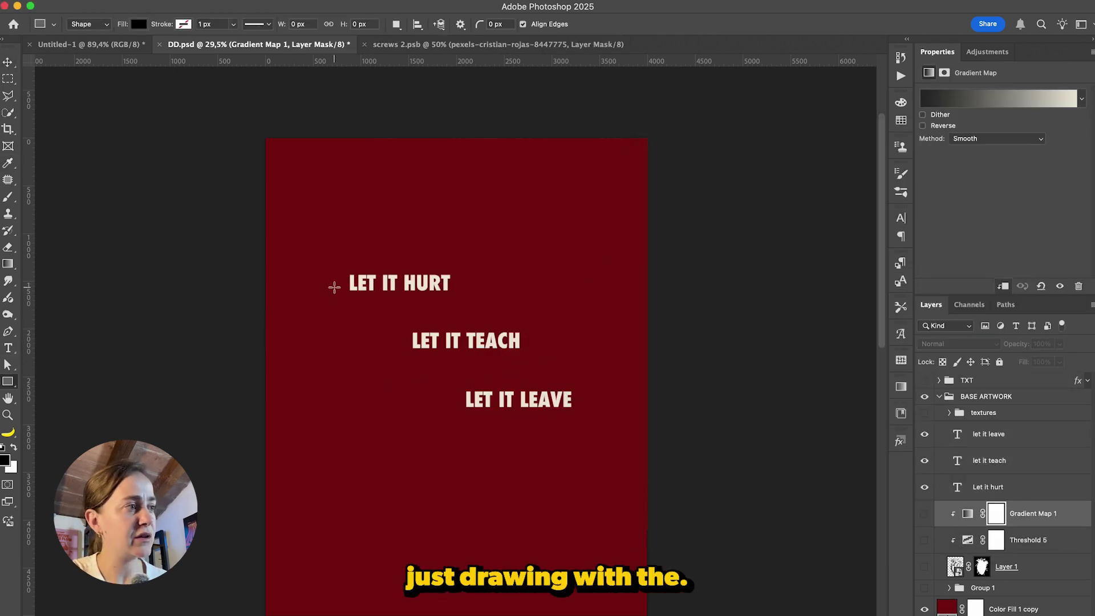
{"action": "left_click_drag", "start_coordinate": [342, 267], "coordinate": [526, 340]}
{"action": "key", "text": "v"}
{"action": "key", "text": "super+t"}
{"action": "key", "text": "Return"}
{"action": "left_click_drag", "start_coordinate": [522, 340], "coordinate": [573, 398]}
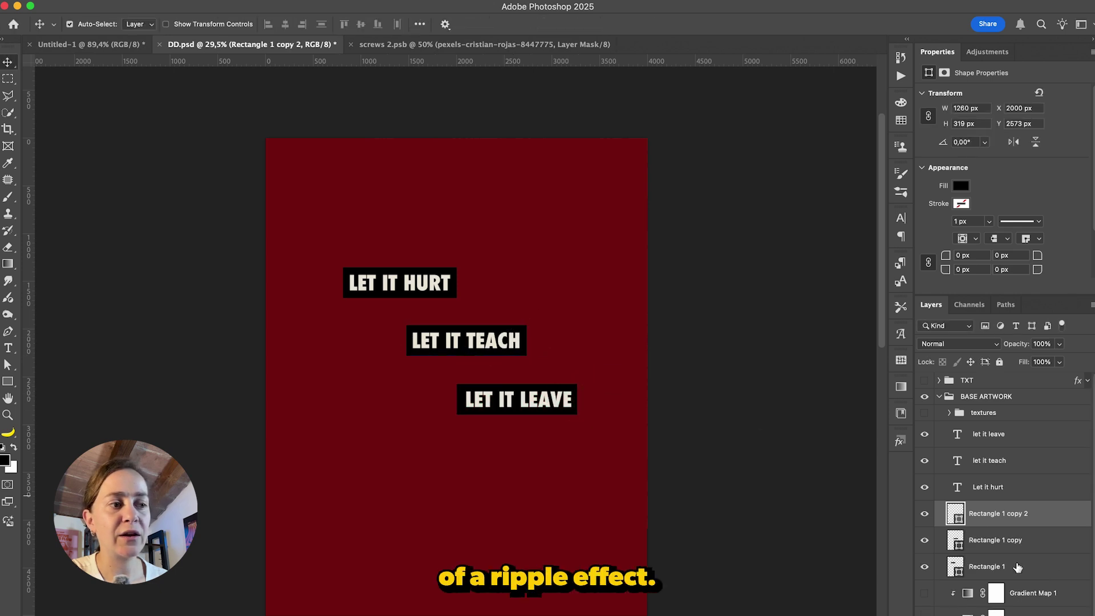
Convert Rectangle 1 to a smart object and apply a Ripple filter with amount 40% and Medium size.
{"action": "left_click", "coordinate": [1018, 566]}
{"action": "left_click", "coordinate": [314, 0]}
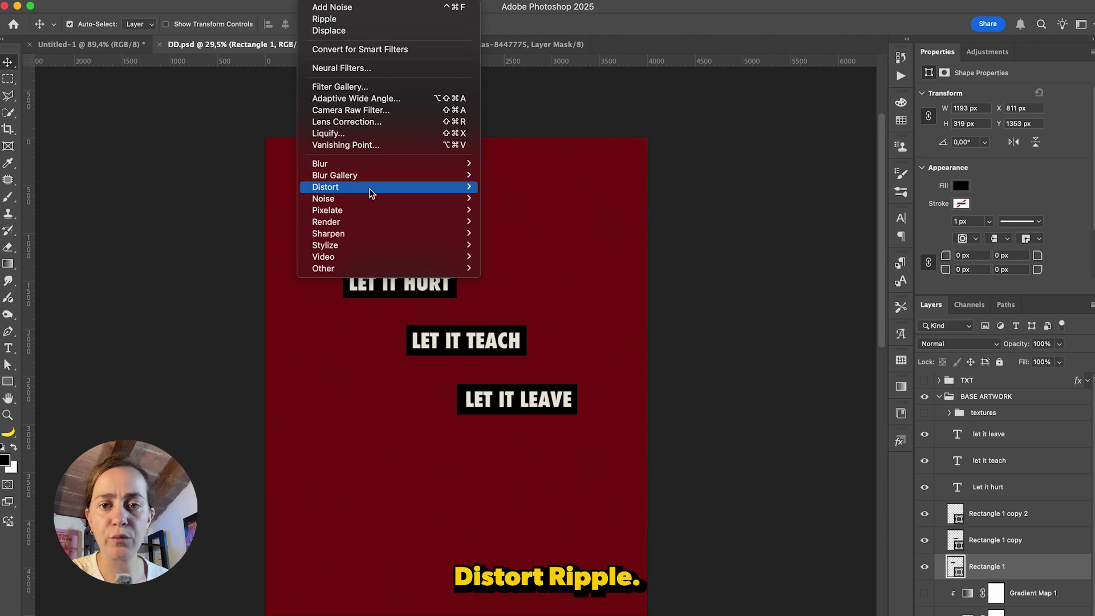
{"action": "mouse_move", "coordinate": [436, 188]}
{"action": "left_click", "coordinate": [510, 225]}
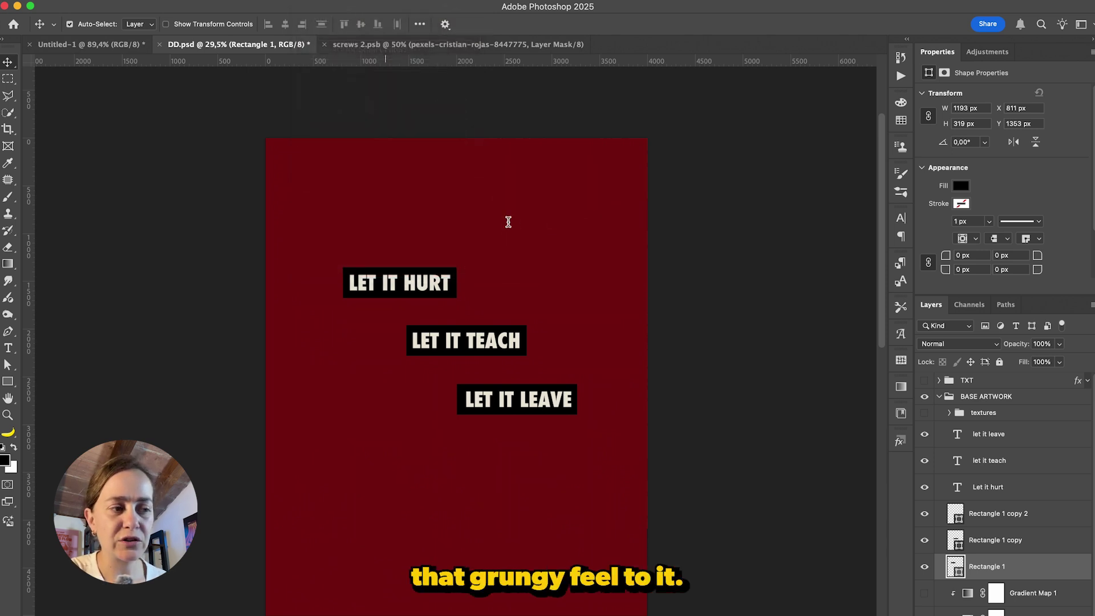
{"action": "key", "text": "Return"}
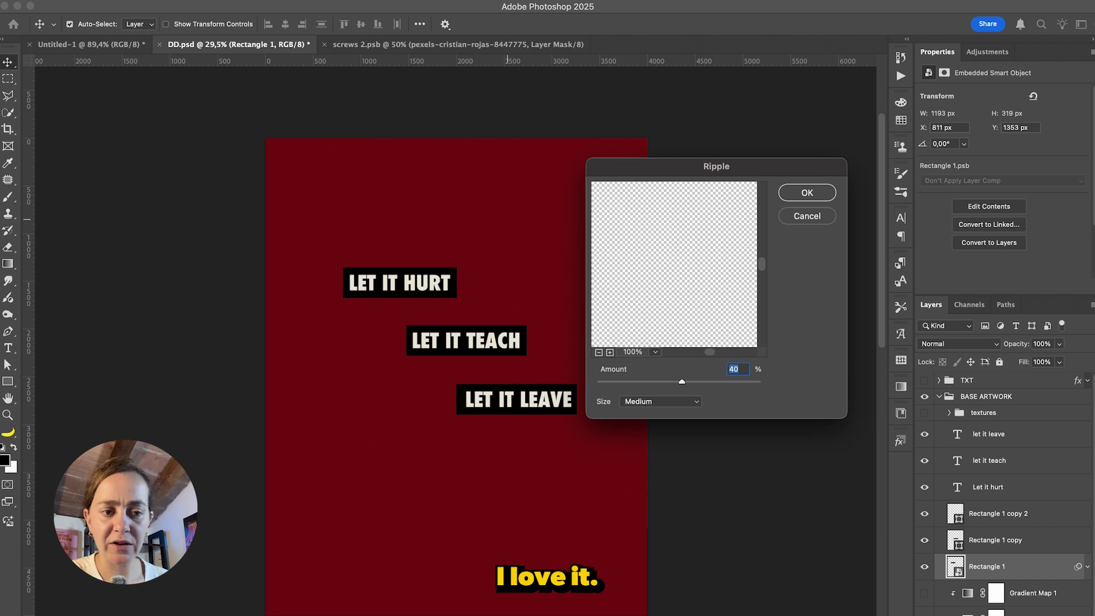
{"action": "key", "text": "Return"}
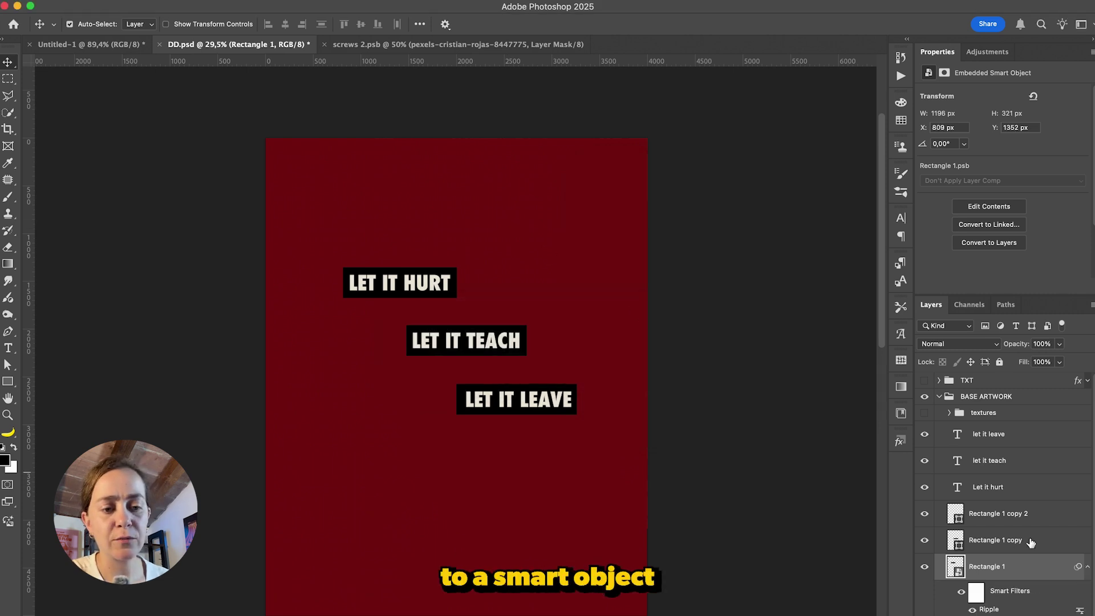
Convert Rectangle 1 copy and Rectangle 1 copy 2 to smart objects and repeat the Ripple filter on each.
{"action": "left_click", "coordinate": [1027, 544]}
{"action": "right_click", "coordinate": [1019, 543]}
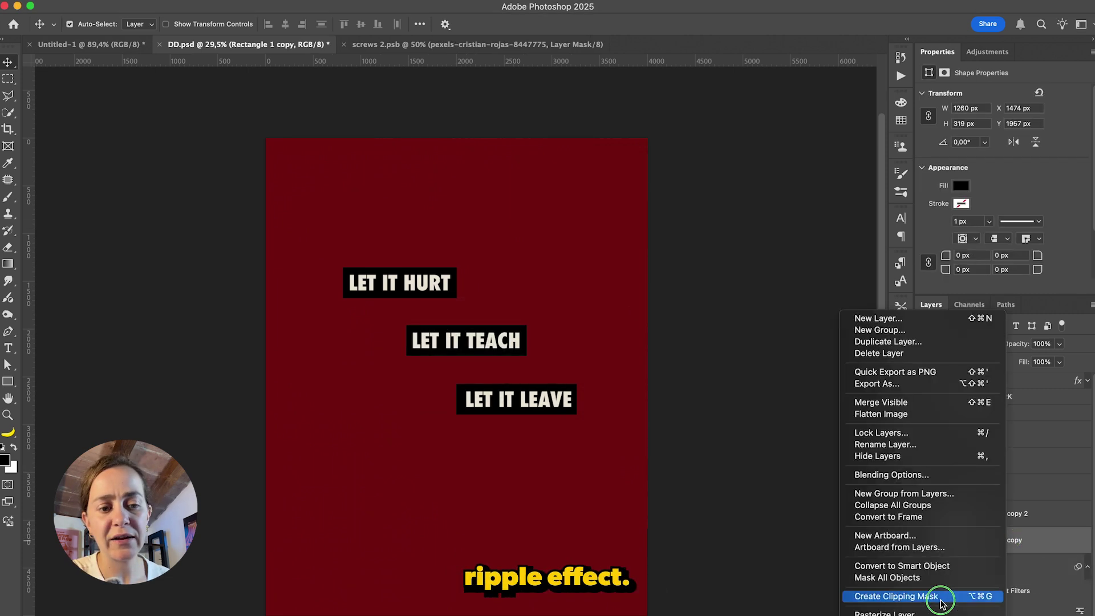
{"action": "left_click", "coordinate": [938, 566]}
{"action": "key", "text": "ctrl+super+f"}
{"action": "right_click", "coordinate": [1007, 515]}
{"action": "left_click", "coordinate": [930, 566]}
{"action": "key", "text": "ctrl+super+f"}
Convert the three text layers, Let it hurt, let it teach and let it leave, to smart objects and apply the Ripple filter to each.
{"action": "left_click", "coordinate": [1019, 491]}
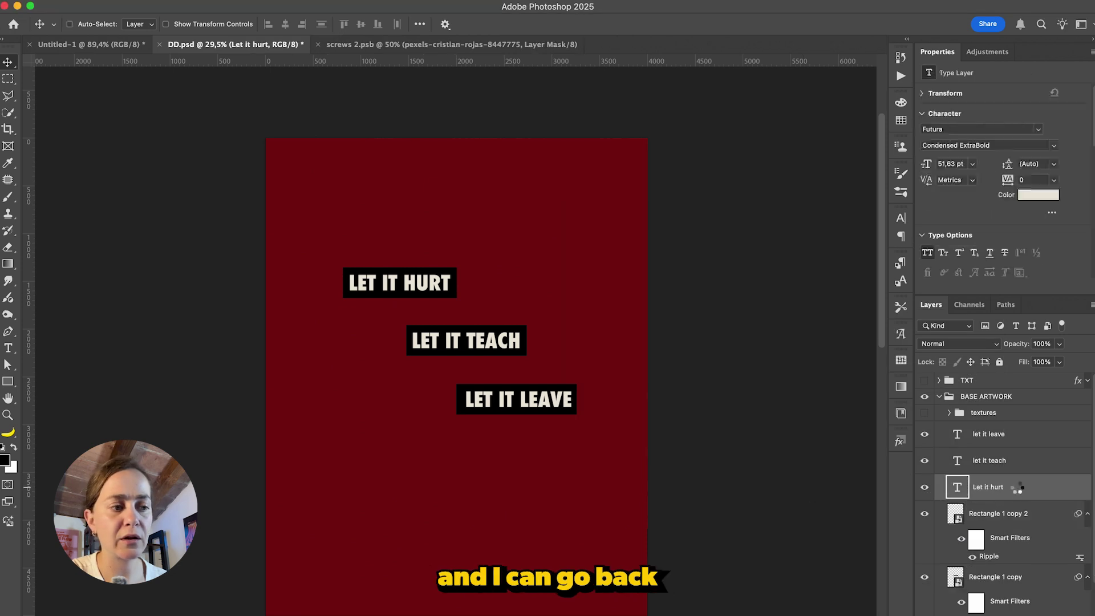
{"action": "right_click", "coordinate": [1019, 492]}
{"action": "left_click", "coordinate": [944, 461]}
{"action": "key", "text": "ctrl+super+f"}
{"action": "left_click", "coordinate": [1009, 462]}
{"action": "right_click", "coordinate": [1009, 461]}
{"action": "left_click", "coordinate": [935, 459]}
{"action": "key", "text": "ctrl+super+f"}
{"action": "key", "text": "Return"}
{"action": "right_click", "coordinate": [1016, 437]}
{"action": "left_click", "coordinate": [941, 460]}
{"action": "key", "text": "ctrl+super+f"}
{"action": "key", "text": "Return"}
Collapse the layers' smart filter lists and group the LET IT LEAVE text with its black rectangle.
{"action": "left_click", "coordinate": [1088, 435]}
{"action": "left_click", "coordinate": [1088, 461]}
{"action": "left_click", "coordinate": [1088, 487]}
{"action": "left_click", "coordinate": [1088, 513]}
{"action": "left_click", "coordinate": [1088, 541]}
{"action": "left_click", "coordinate": [464, 407], "text": "shift"}
{"action": "key", "text": "super+g"}
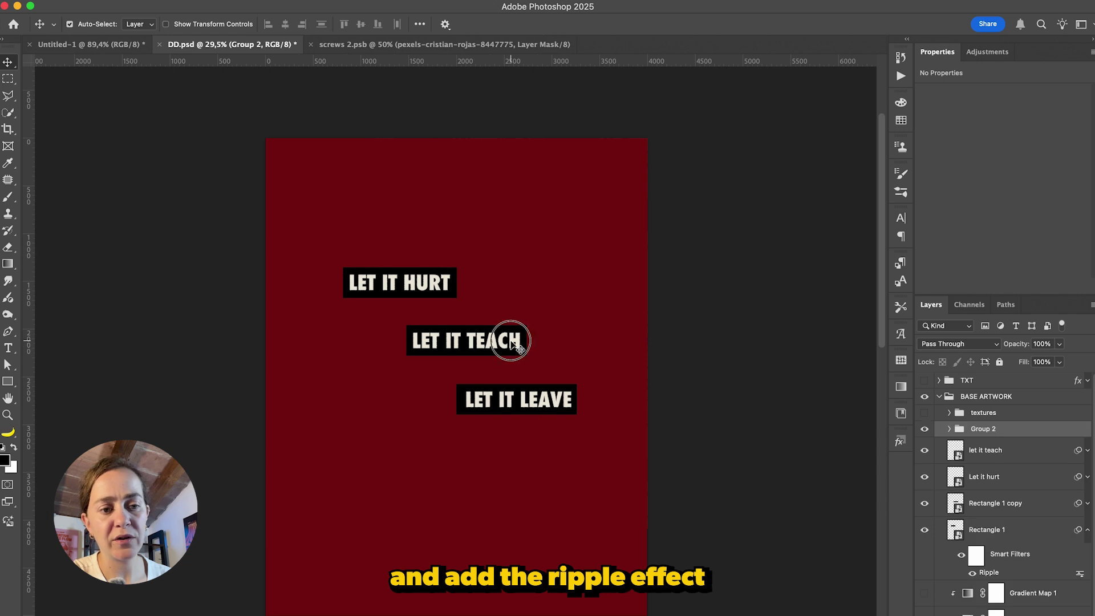
Group LET IT TEACH with its rectangle and LET IT HURT with its rectangle.
{"action": "left_click", "coordinate": [512, 342]}
{"action": "left_click", "coordinate": [523, 350], "text": "shift"}
{"action": "key", "text": "super+g"}
{"action": "left_click", "coordinate": [446, 284]}
{"action": "left_click", "coordinate": [454, 293], "text": "shift"}
{"action": "key", "text": "super+g"}
Rename the phrase groups in order as 1 for LET IT HURT, 2 for LET IT TEACH and 3 for LET IT LEAVE.
{"action": "double_click", "coordinate": [983, 461]}
{"action": "type", "text": "1"}
{"action": "key", "text": "Return"}
{"action": "double_click", "coordinate": [981, 445]}
{"action": "type", "text": "2"}
{"action": "key", "text": "Return"}
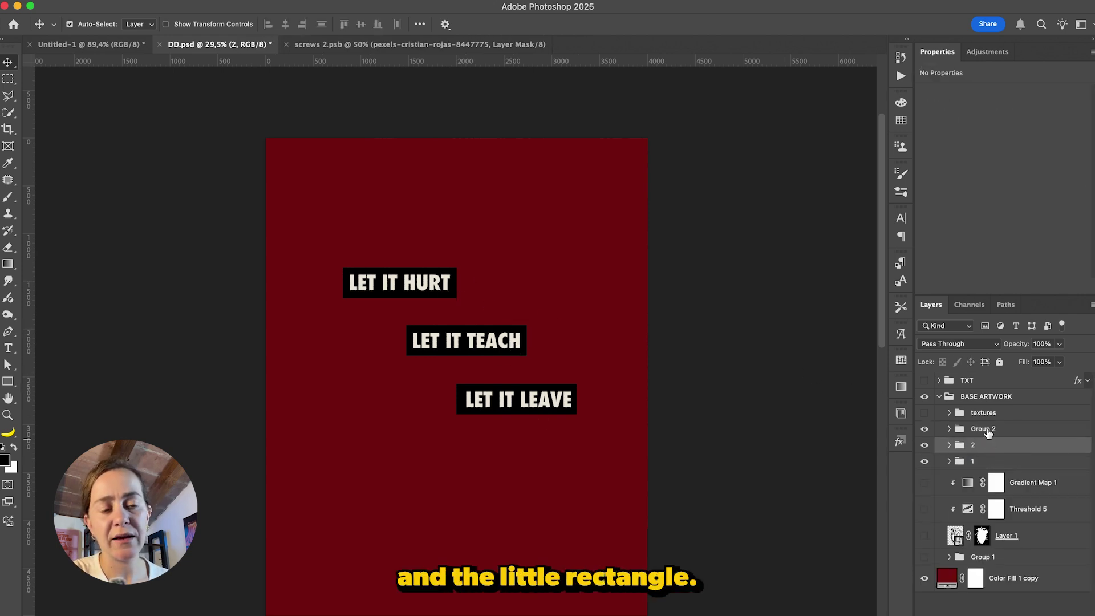
{"action": "double_click", "coordinate": [984, 429]}
{"action": "key", "text": "Return"}
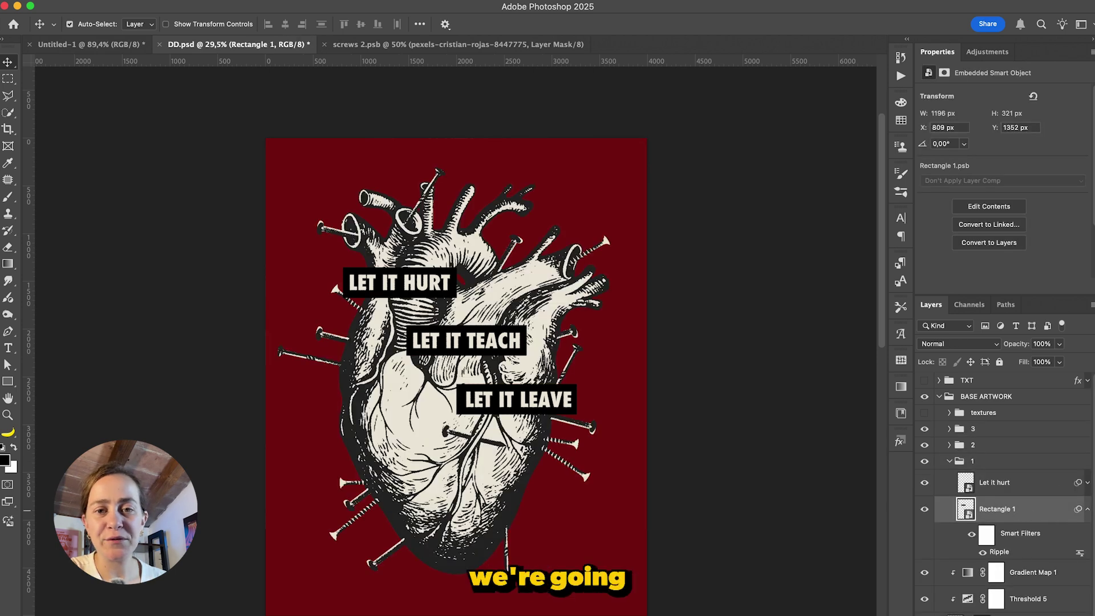
Add a Color Overlay to Rectangle 1 using the dark tone sampled from the heart artwork.
{"action": "double_click", "coordinate": [1003, 508]}
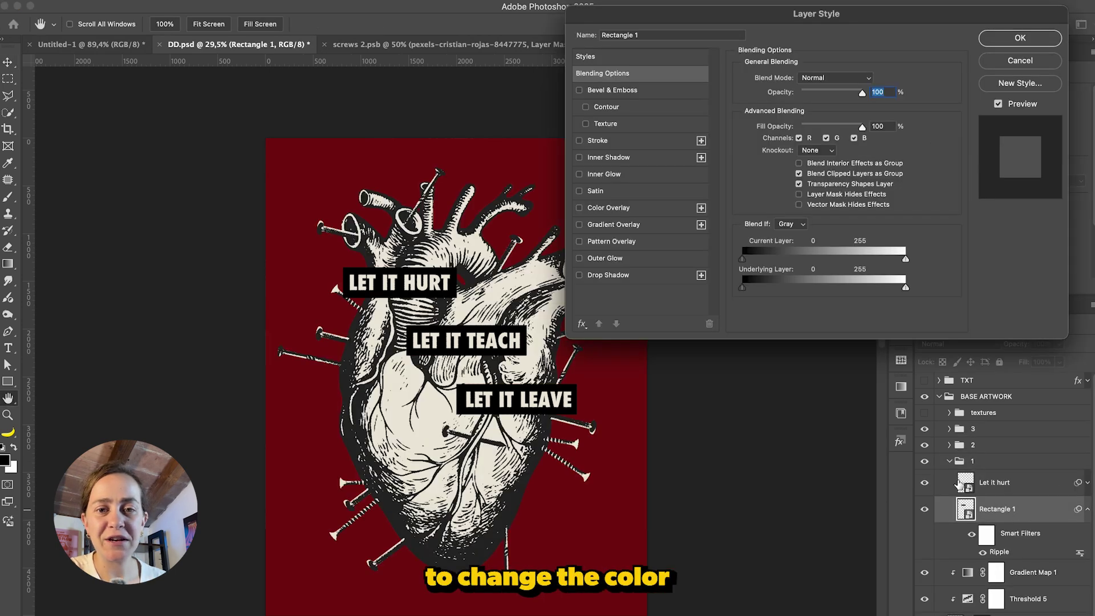
{"action": "left_click", "coordinate": [617, 209]}
{"action": "left_click", "coordinate": [870, 80]}
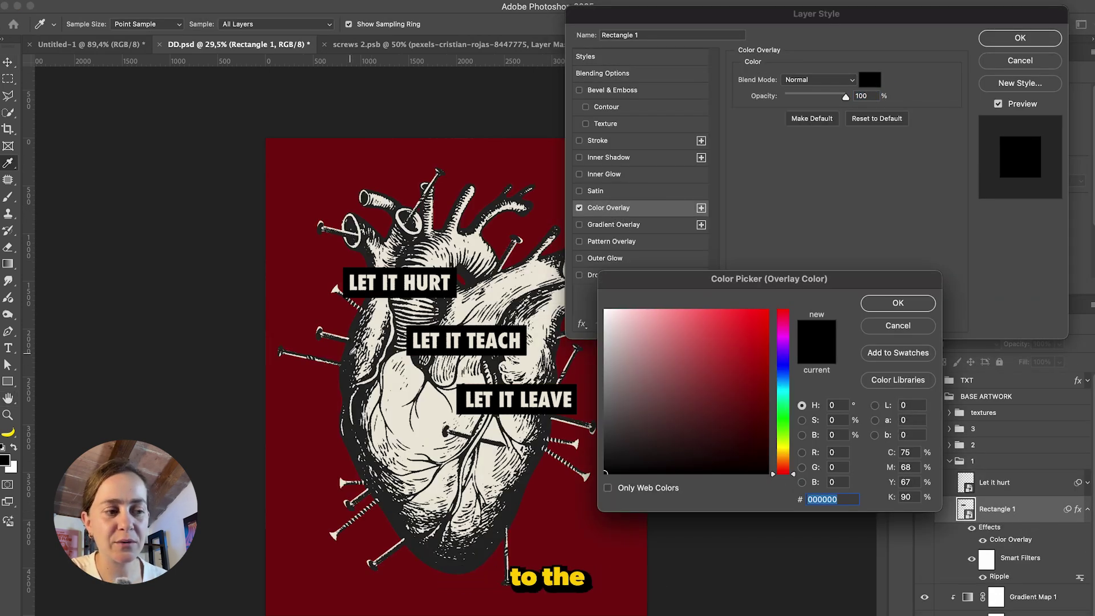
{"action": "left_click", "coordinate": [349, 354]}
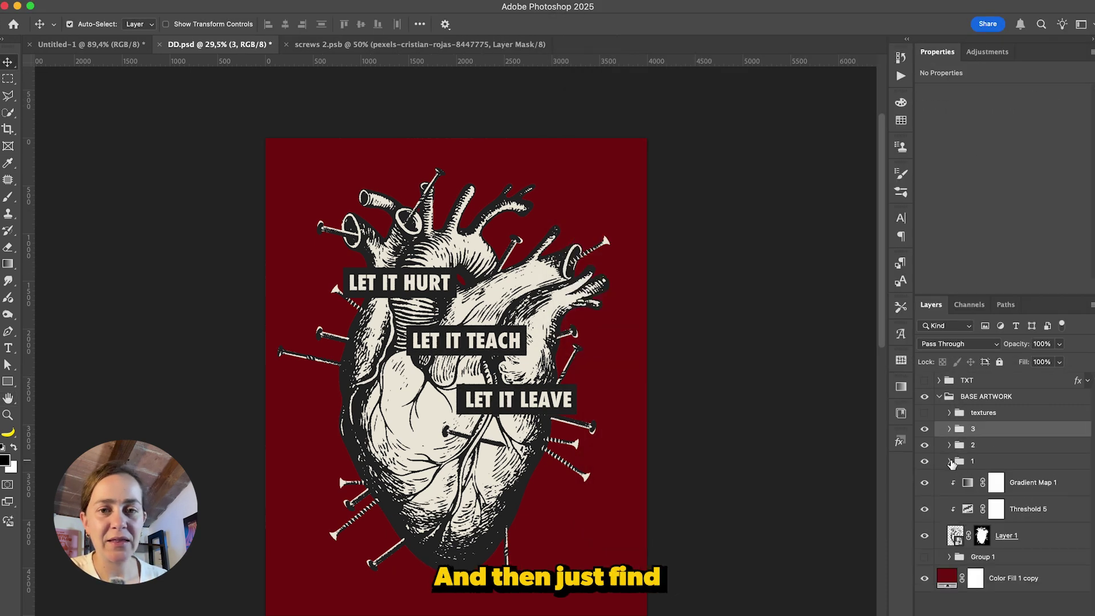
Move group 1, the LET IT HURT label, down and inward onto the middle of the heart.
{"action": "left_click", "coordinate": [952, 463]}
{"action": "key", "text": "super+t"}
{"action": "left_click_drag", "start_coordinate": [428, 285], "coordinate": [485, 308]}
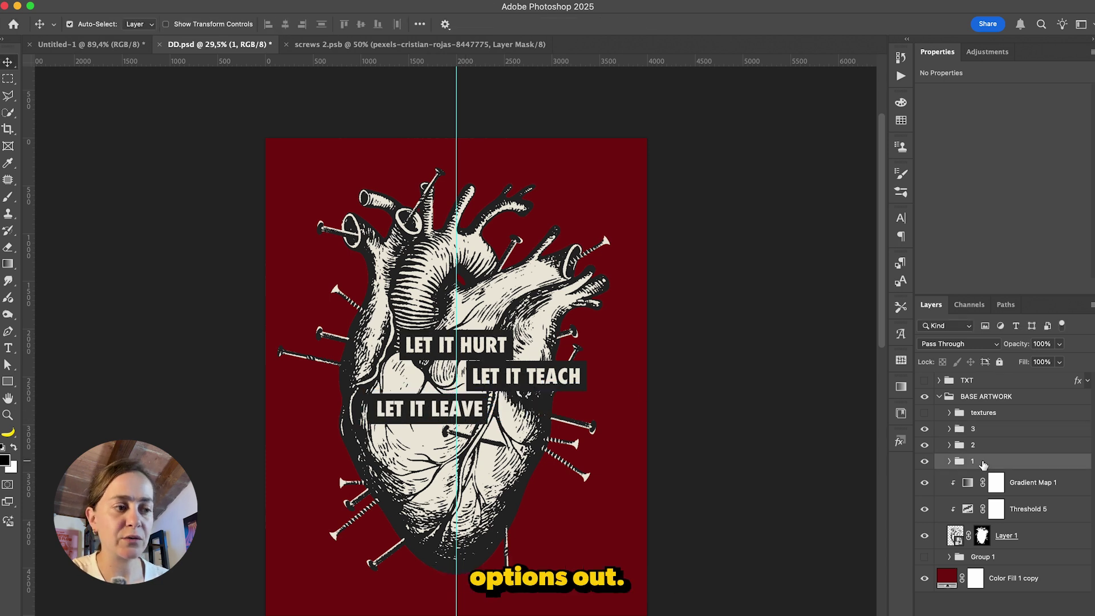
Select groups 1, 2 and 3 together and centre them horizontally on the poster's vertical guide.
{"action": "left_click", "coordinate": [1004, 435]}
{"action": "left_click", "coordinate": [1004, 461], "text": "shift"}
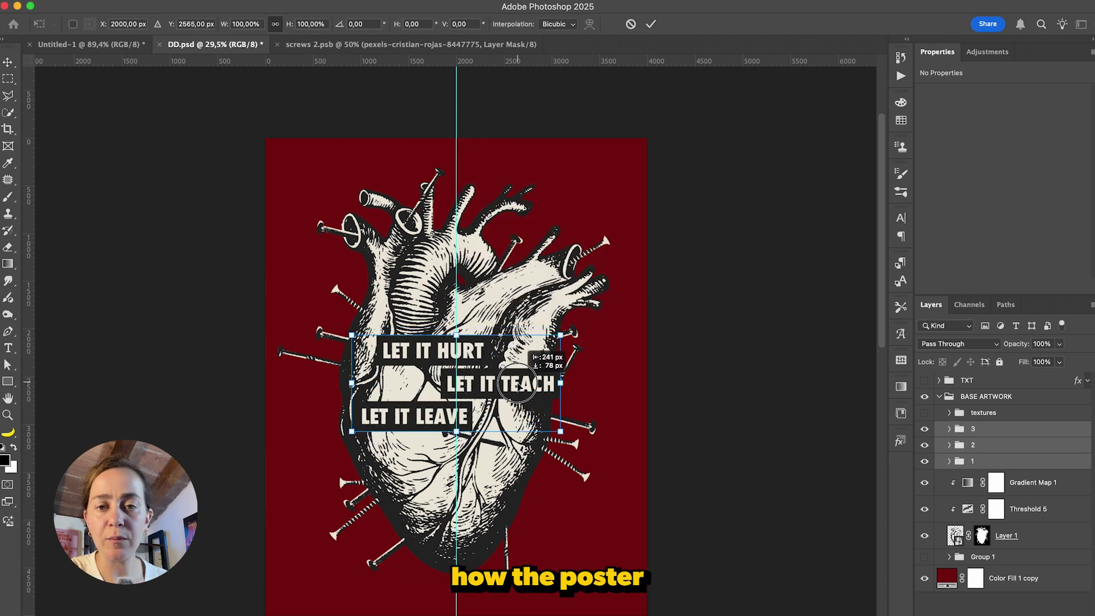
{"action": "key", "text": "super+t"}
{"action": "key", "text": "Return"}
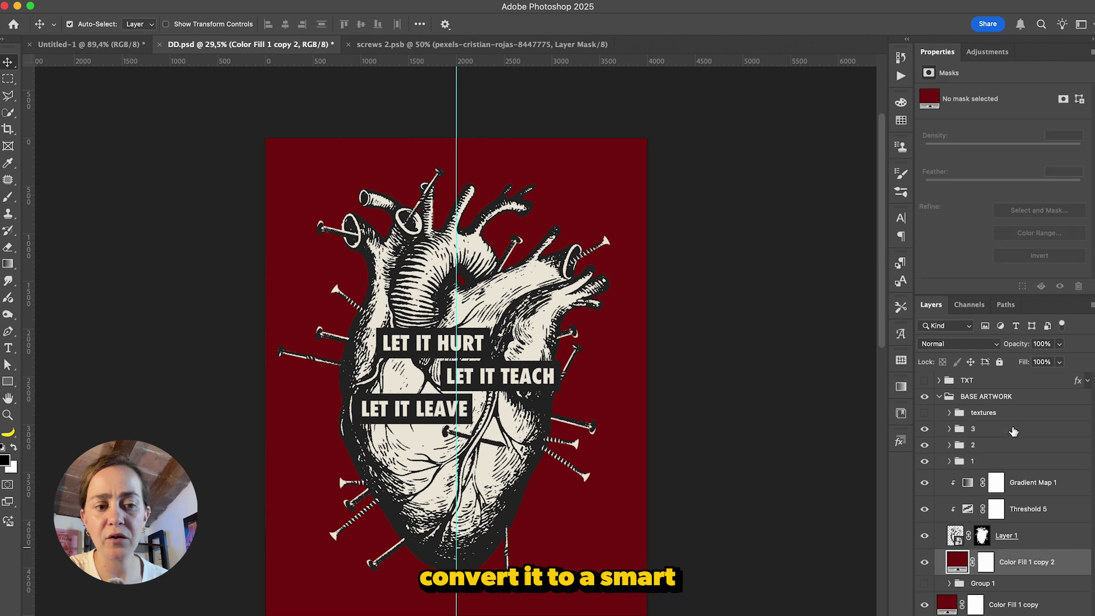
Convert the selected text groups, heart layers and Color Fill 1 copy 2 into one smart object and open the Add Noise filter for it.
{"action": "right_click", "coordinate": [983, 437]}
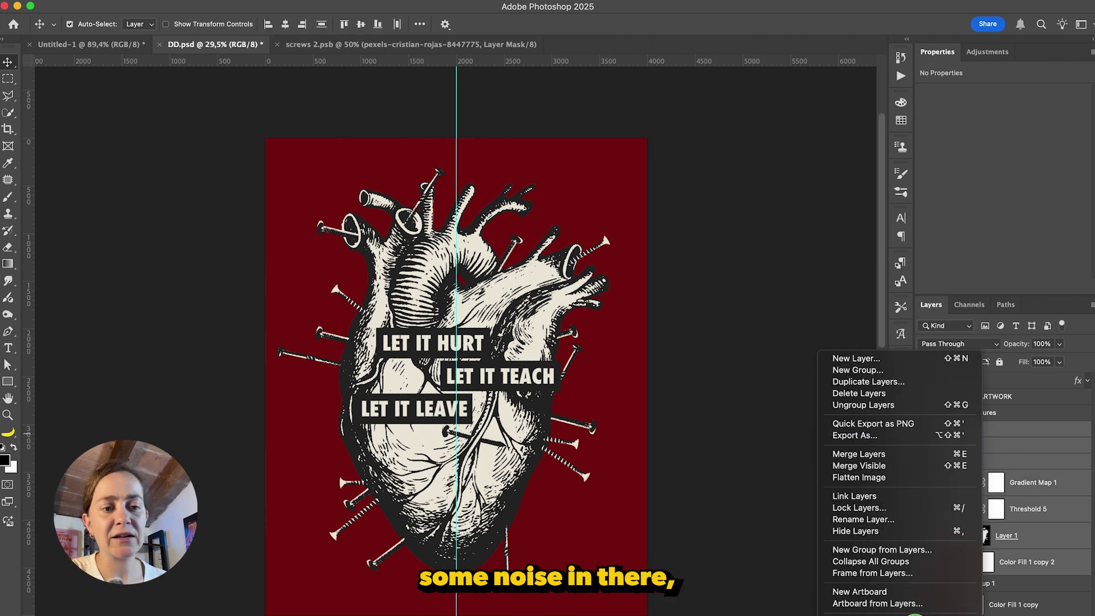
{"action": "left_click", "coordinate": [878, 615]}
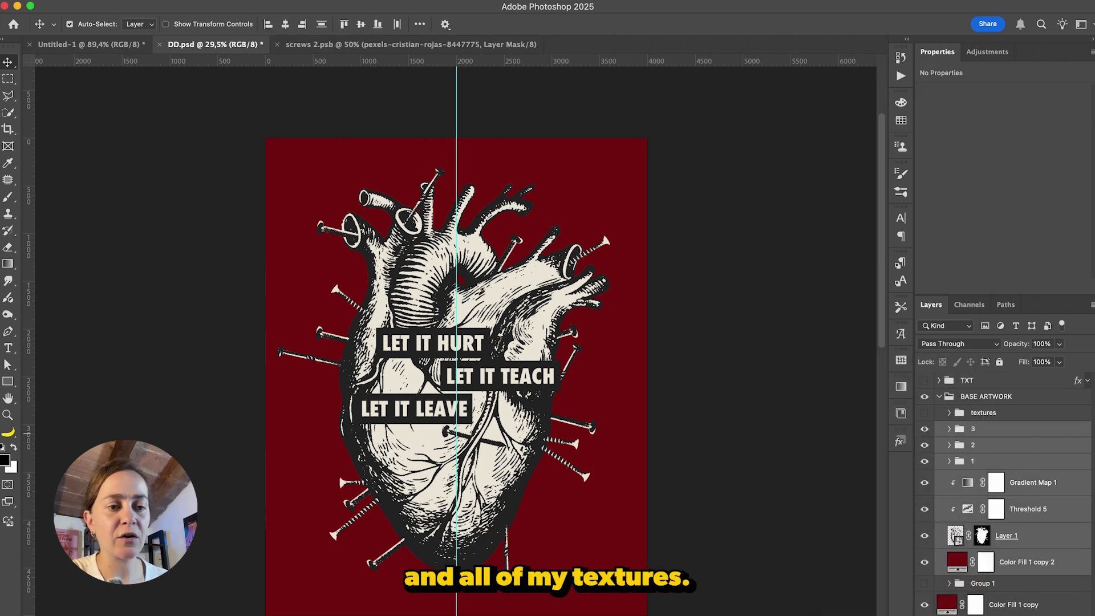
{"action": "left_click", "coordinate": [310, 0]}
{"action": "left_click", "coordinate": [456, 200]}
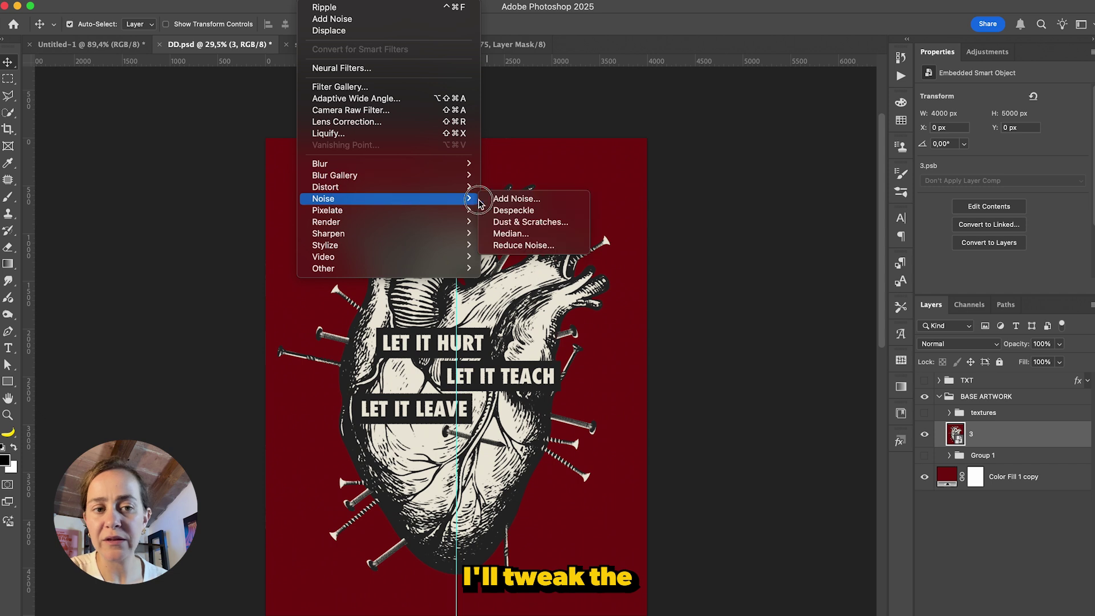
{"action": "left_click", "coordinate": [491, 202]}
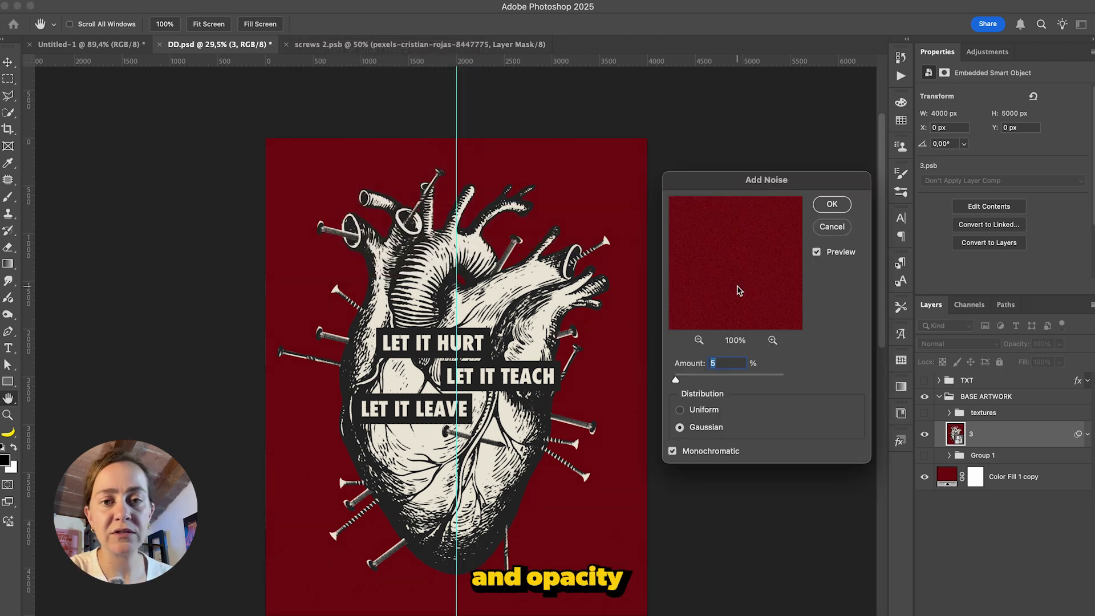